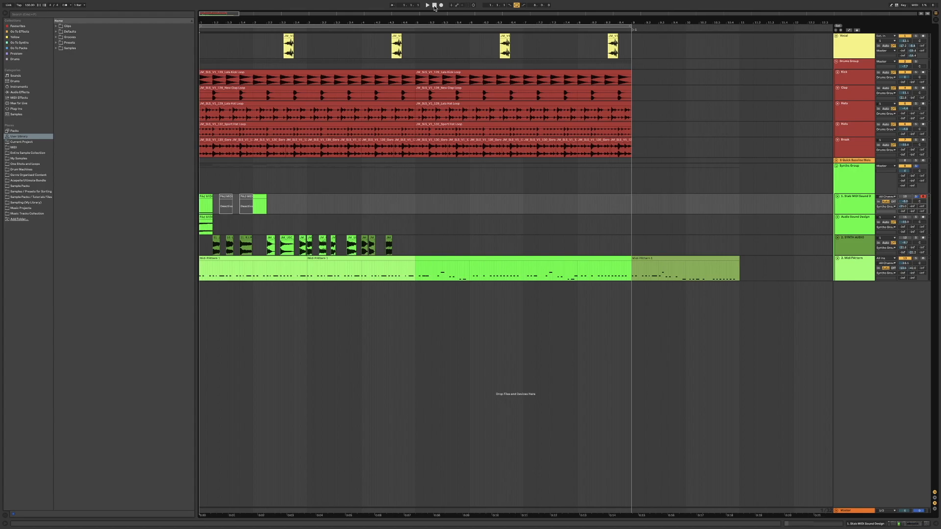
Step: Select the first clip on the Midi Pattern track and play the arrangement from the start
mouse_move(431, 1)
click(223, 258)
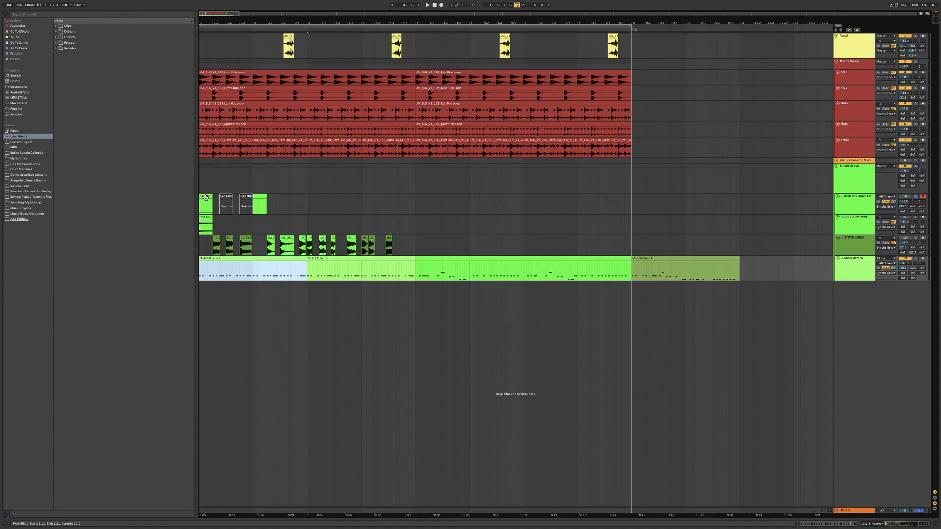
drag(206, 198, 255, 202)
key(space)
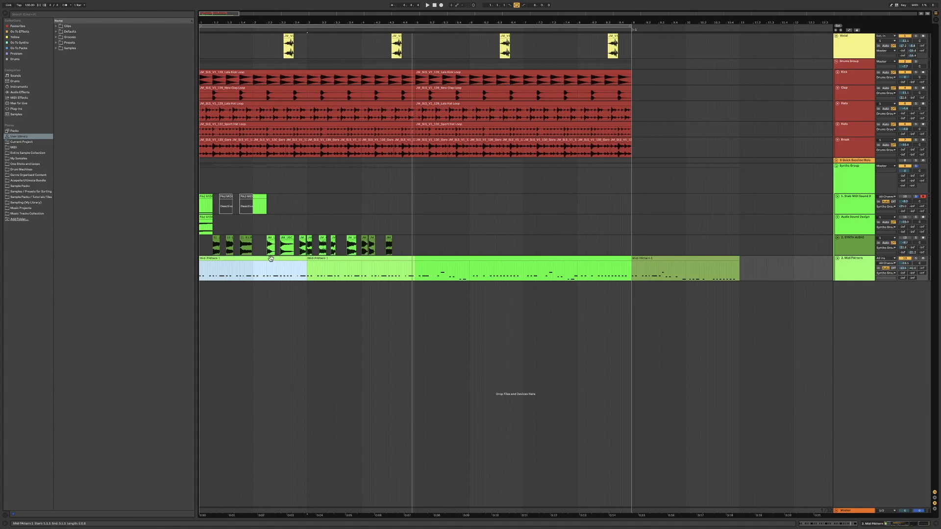
key(space)
key(space)
Step: Solo the Stab MIDI Sound Design track and play it on its own
click(859, 199)
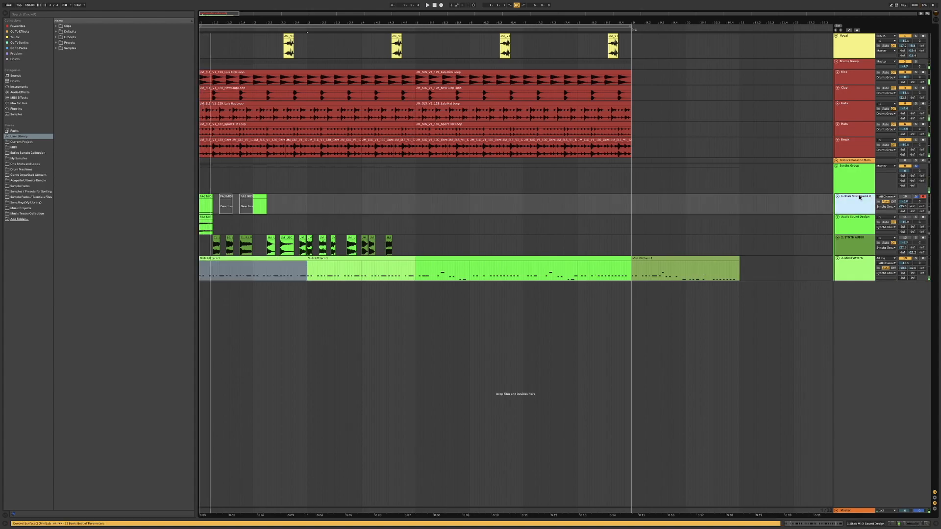
click(916, 197)
click(916, 197)
key(space)
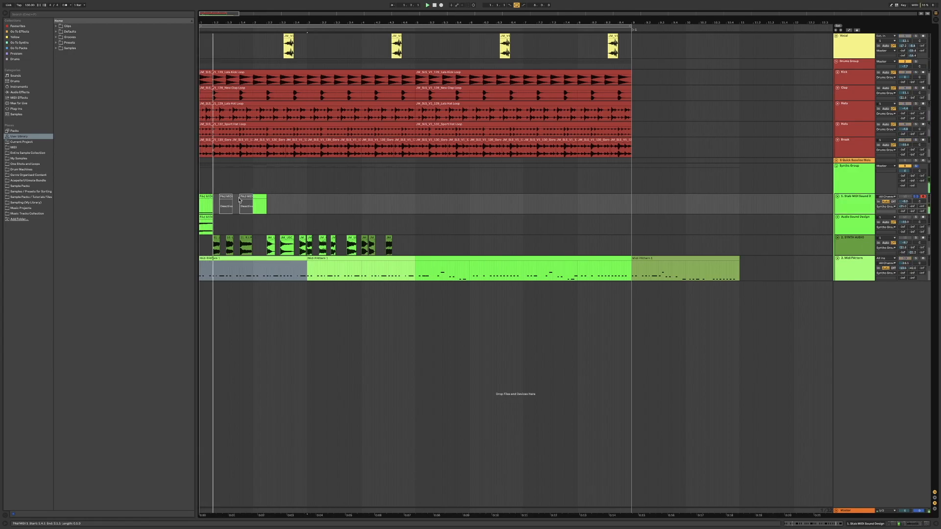
Step: Open the first clip on the Stab MIDI Sound Design track in the note editor and audition its single active note
scroll(261, 169, up, 5)
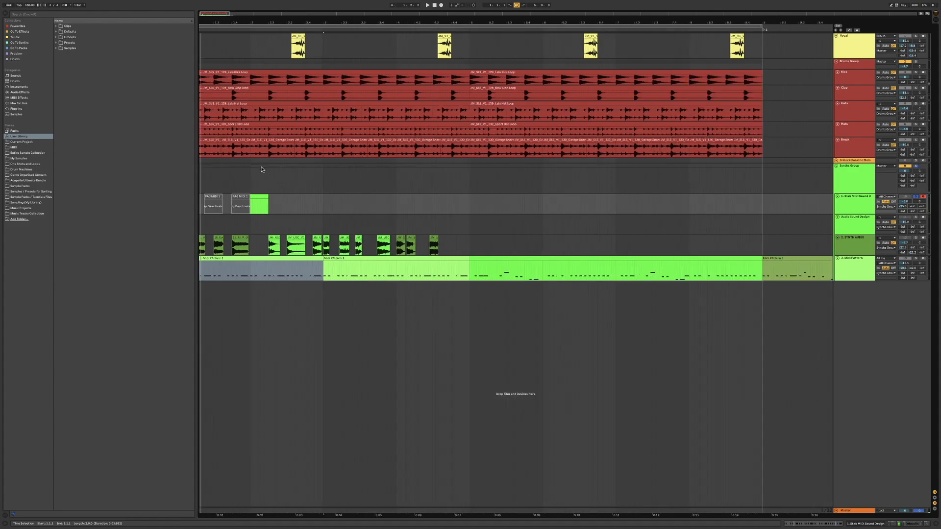
double_click(208, 197)
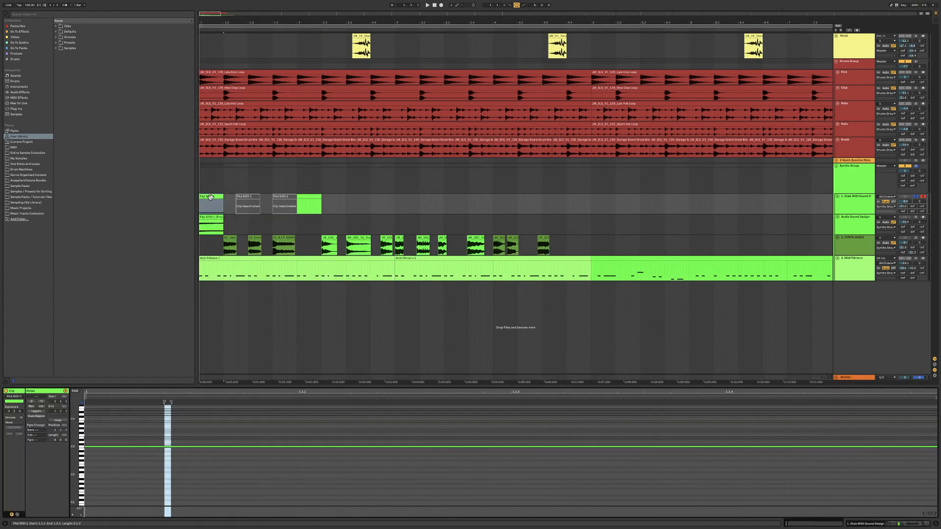
click(81, 448)
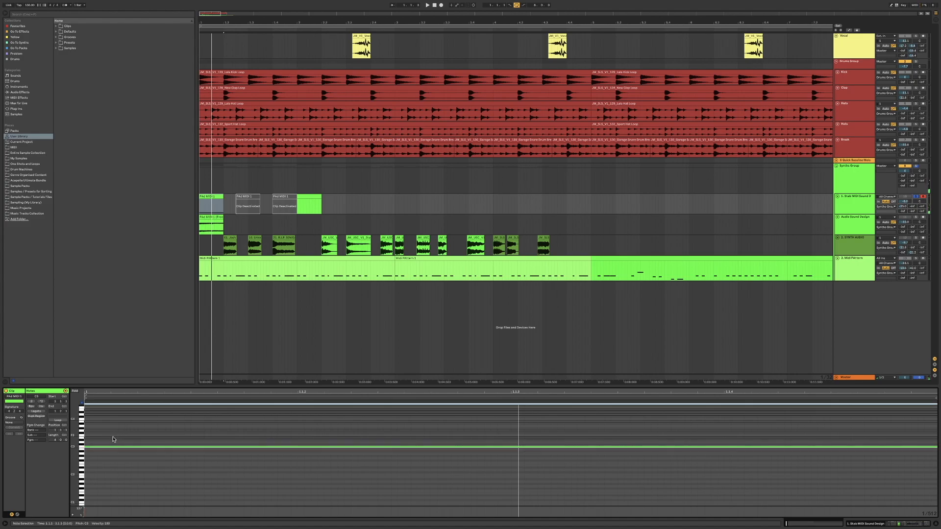
Step: Activate the chord notes above the root note in the clip, play the chord, and deactivate those notes again
drag(110, 442, 102, 413)
key(0)
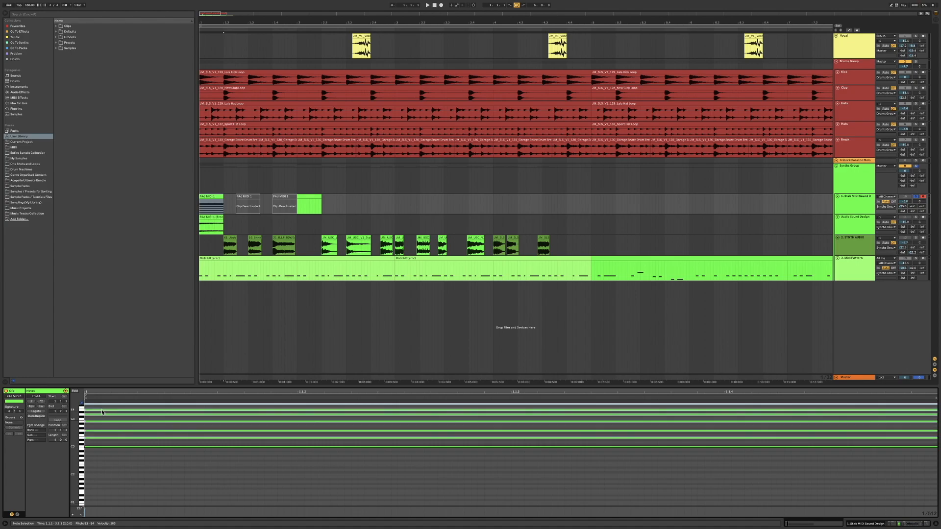
key(space)
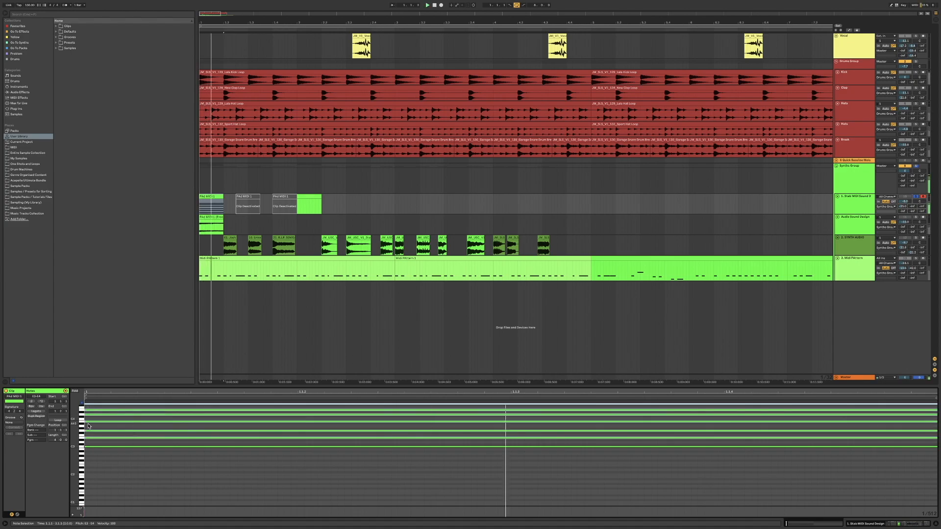
key(0)
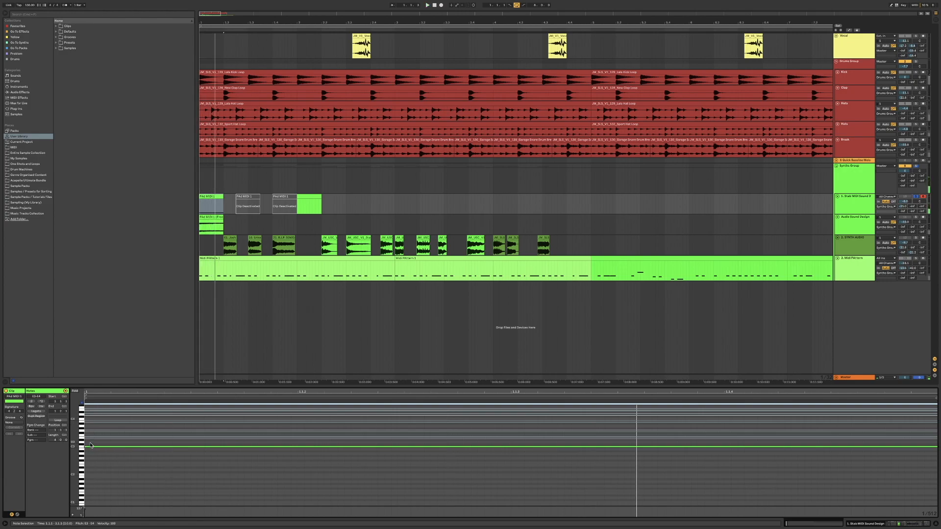
click(91, 442)
Step: Show the device chain of the Stab MIDI Sound Design track, select the Stab Chord MIDI Rack and play the stab
click(841, 209)
double_click(846, 209)
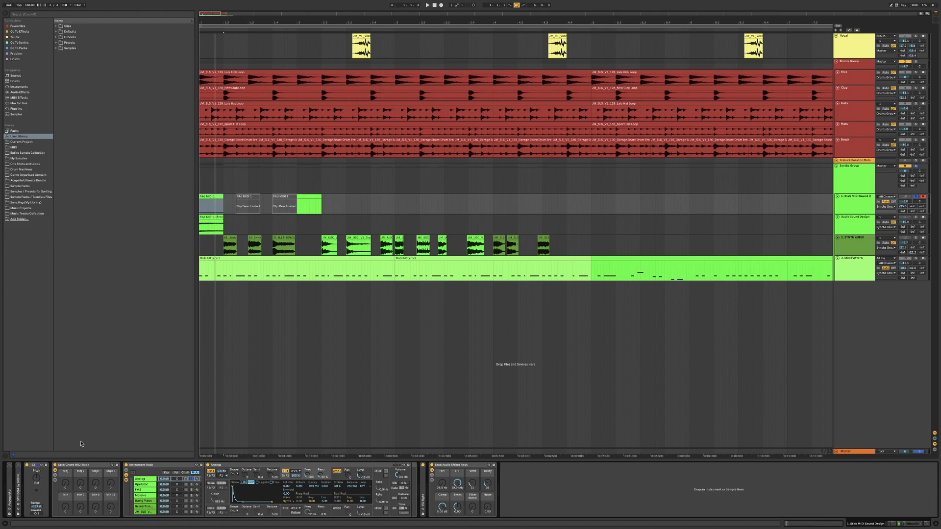
click(68, 466)
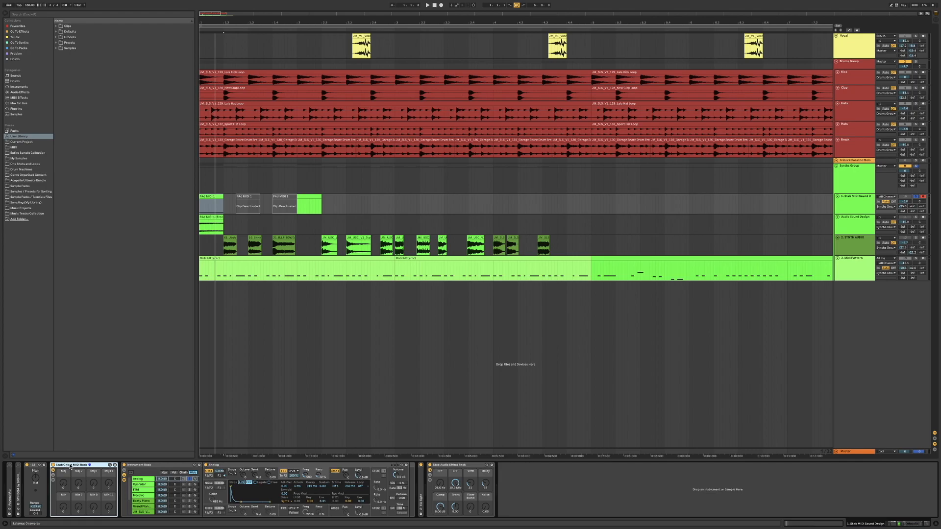
key(space)
key(space)
Step: Try the Maj 7 macro of the Stab Chord MIDI Rack at its maximum, play the stab, and return it to zero
click(79, 484)
drag(79, 484, 79, 456)
key(space)
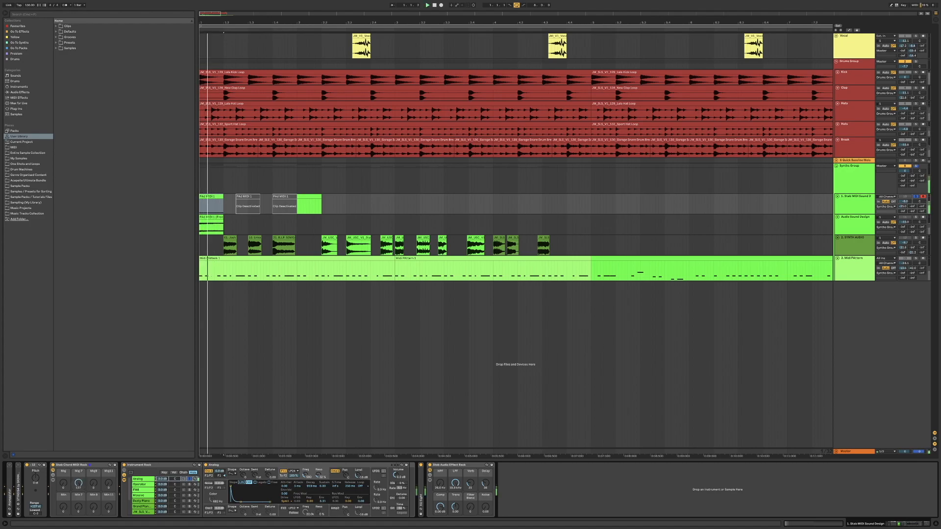
key(space)
drag(78, 485, 78, 512)
Step: Try the Maj 9 macro of the Stab Chord MIDI Rack while playing the stab several times
mouse_move(94, 484)
mouse_down()
mouse_move(93, 456)
mouse_move(94, 513)
mouse_move(94, 480)
mouse_up()
key(space)
key(space)
key(space)
key(space)
key(space)
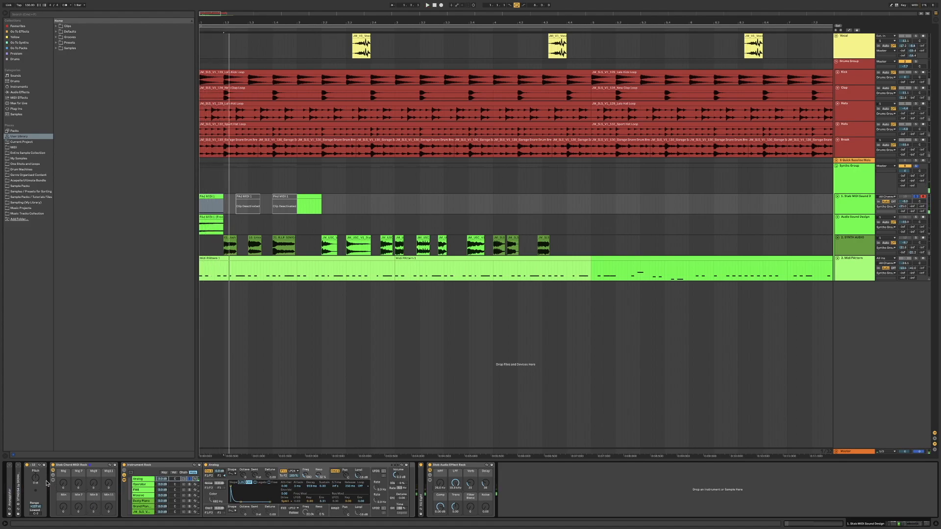
Step: Raise the Min 9 macro of the Stab Chord MIDI Rack, reset the Pitch device to 0 and play the stab
drag(78, 509, 94, 504)
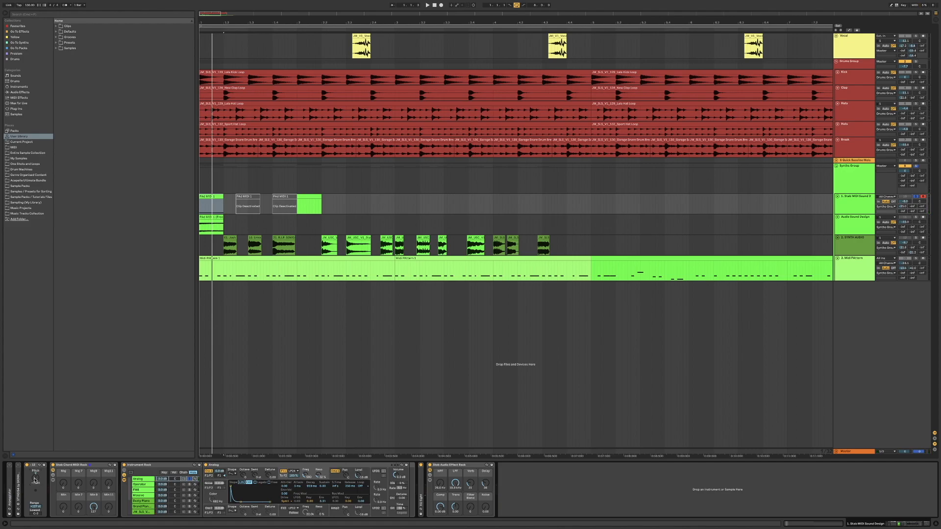
double_click(36, 478)
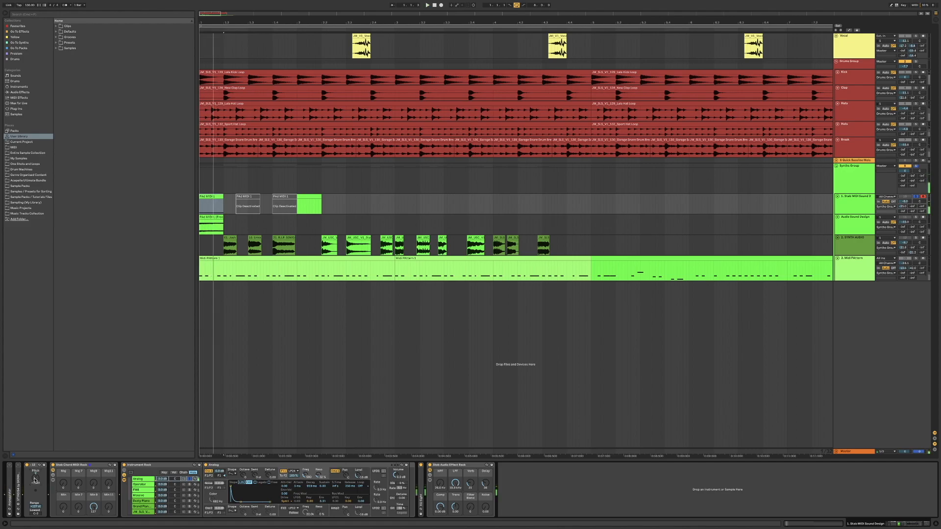
key(space)
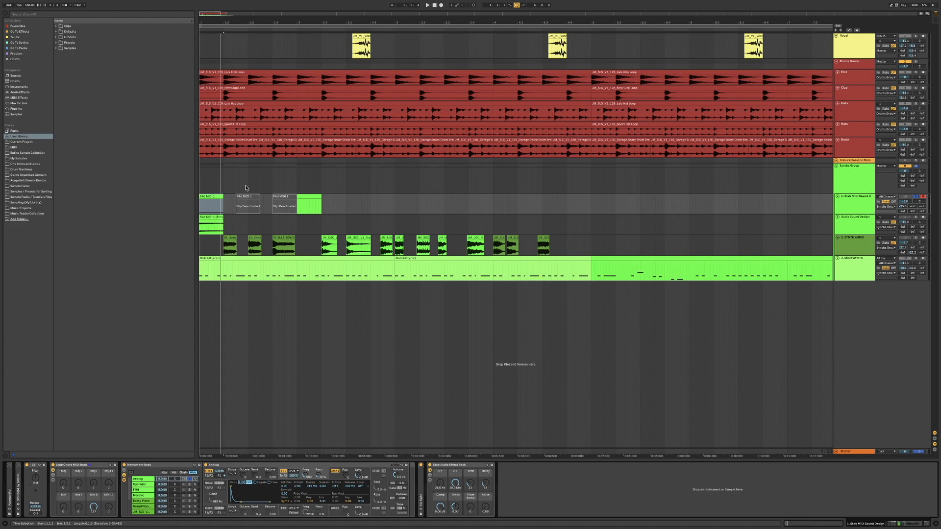
Step: Try different transpositions of the stab with the Pitch device, playing the clip after each change
click(211, 196)
drag(36, 477, 38, 487)
key(space)
key(space)
key(space)
key(space)
key(space)
key(space)
key(space)
key(space)
key(space)
key(space)
key(space)
key(space)
key(space)
key(space)
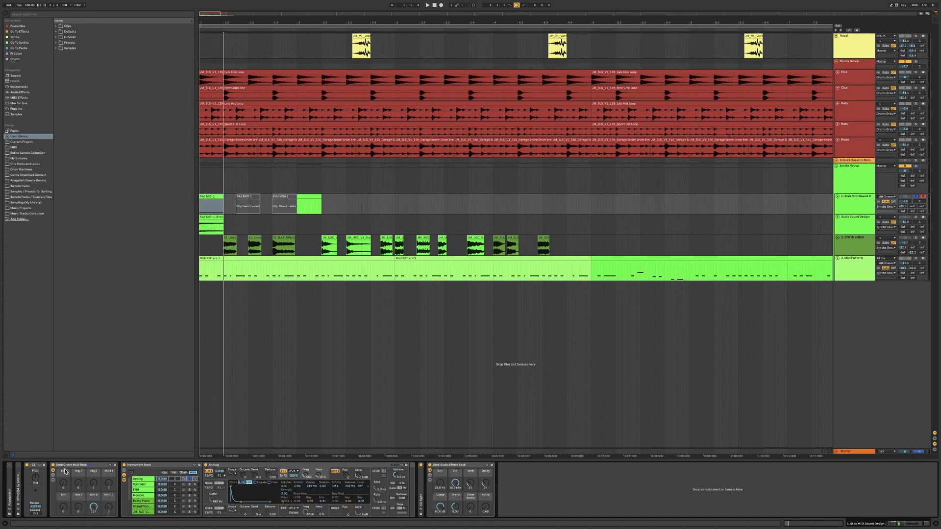
key(space)
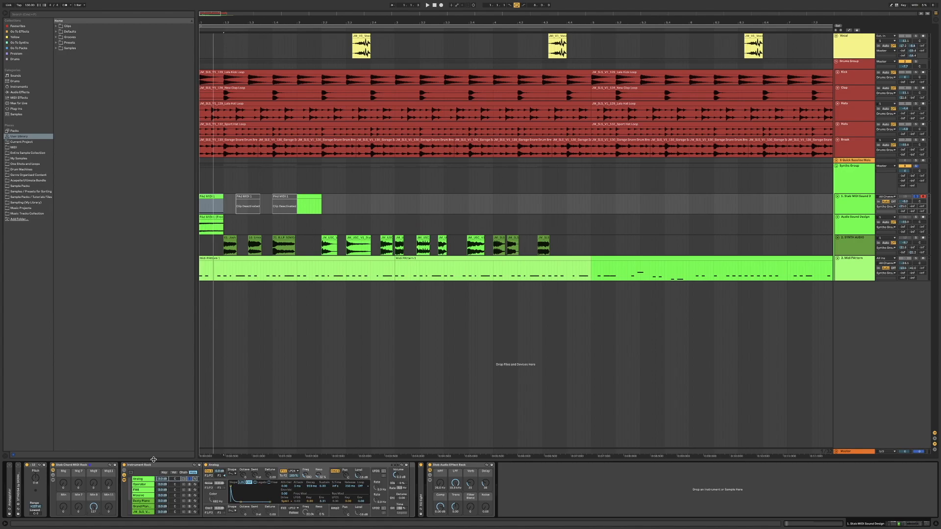
Step: Solo the Operator chain in the Instrument Rack and display Operator's filter settings
scroll(157, 505, down, 3)
scroll(158, 505, up, 3)
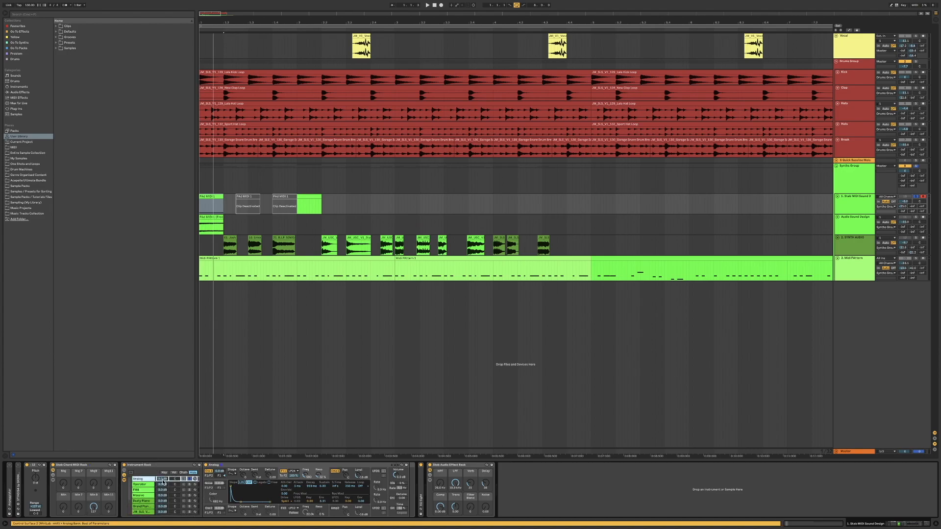
click(189, 486)
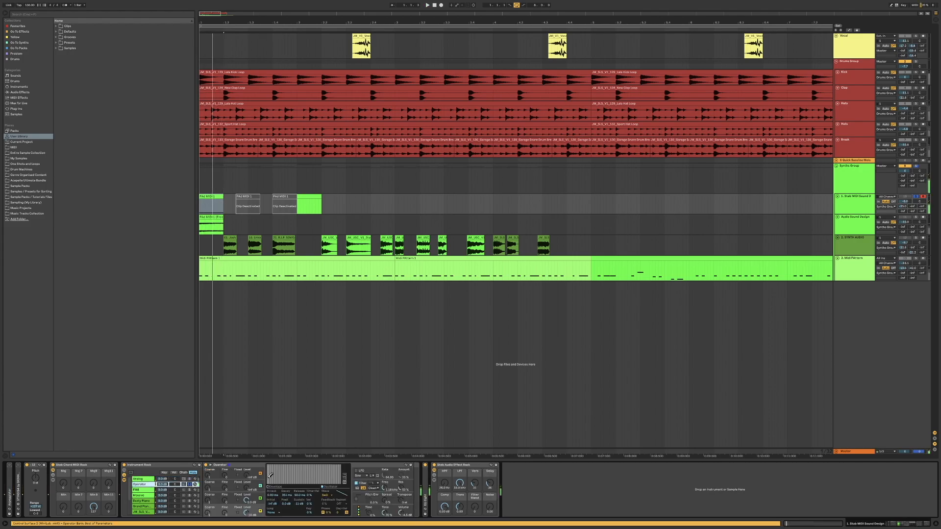
click(363, 483)
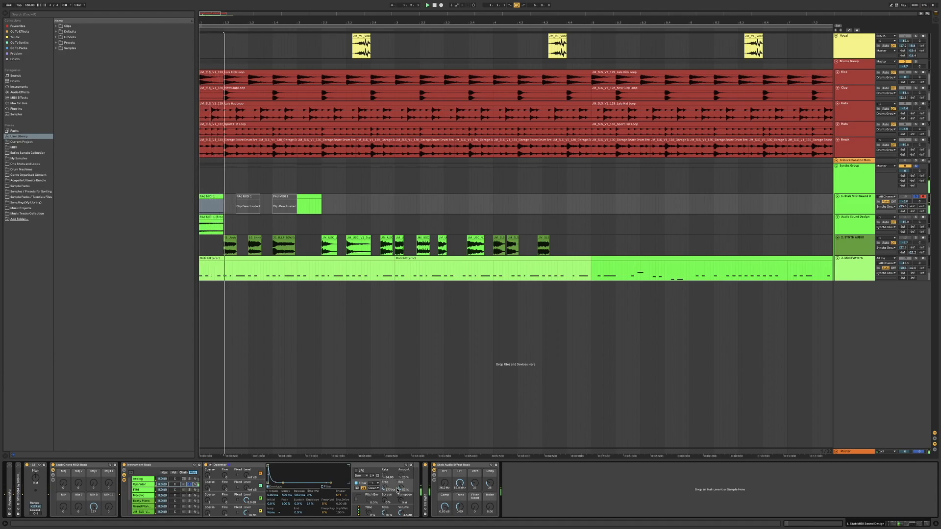
Step: Solo the Analog chain in the Instrument Rack after comparing it with Operator, and play the stab
click(189, 480)
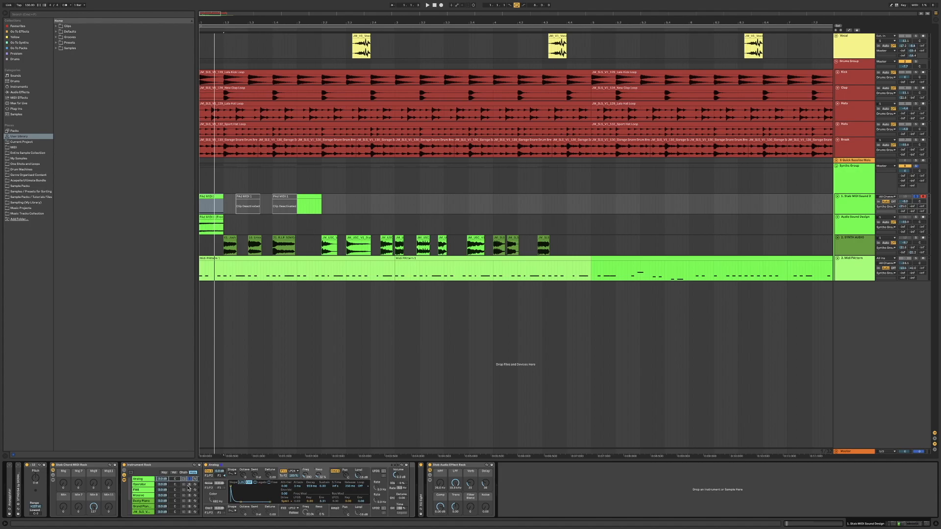
click(189, 485)
click(190, 479)
key(space)
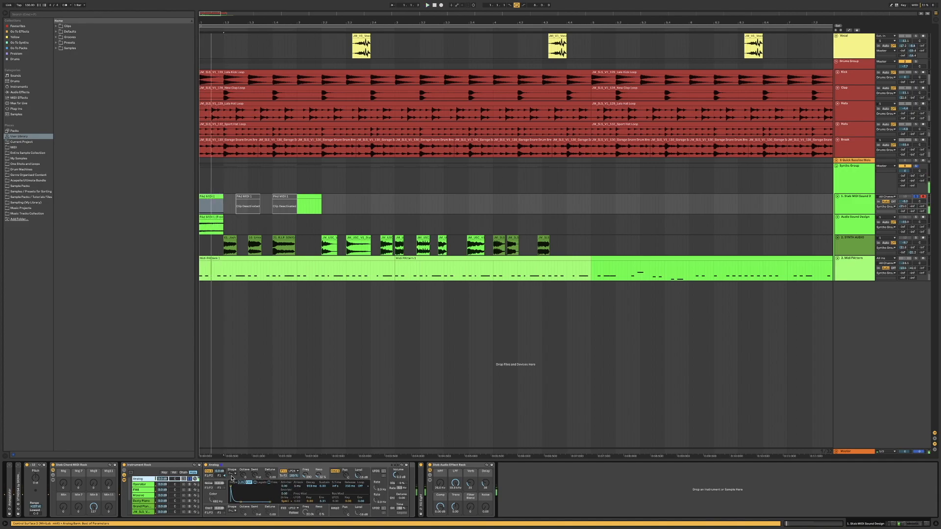
Step: Adjust Analog's filter frequency and lower its filter envelope sustain, listening to the stab repeatedly
drag(306, 475, 305, 462)
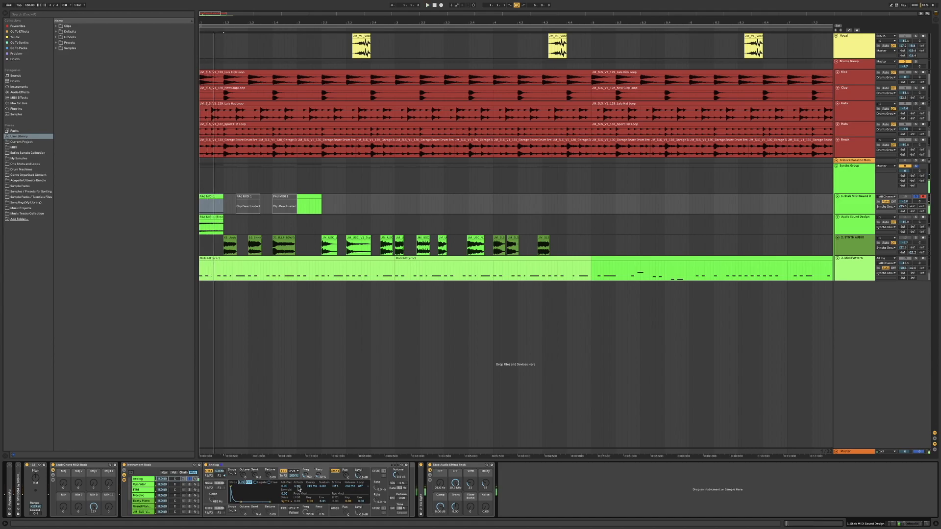
mouse_move(323, 486)
mouse_down()
mouse_move(322, 476)
mouse_move(323, 502)
mouse_up()
key(space)
key(space)
key(space)
key(space)
key(space)
key(space)
key(space)
key(space)
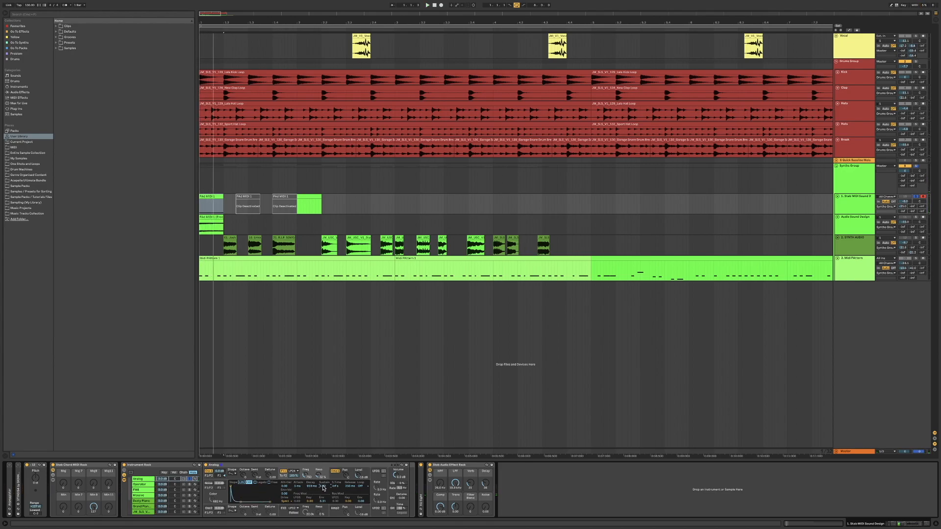
key(space)
key(space)
key(space)
key(space)
key(space)
key(space)
Step: Fine-tune the decay time of Analog's filter envelope while playing the stab repeatedly
mouse_move(312, 486)
mouse_down()
mouse_move(312, 506)
mouse_move(311, 489)
mouse_up()
key(space)
key(space)
key(space)
key(space)
key(space)
key(space)
key(space)
key(space)
key(space)
key(space)
key(space)
key(space)
key(space)
key(space)
key(space)
key(space)
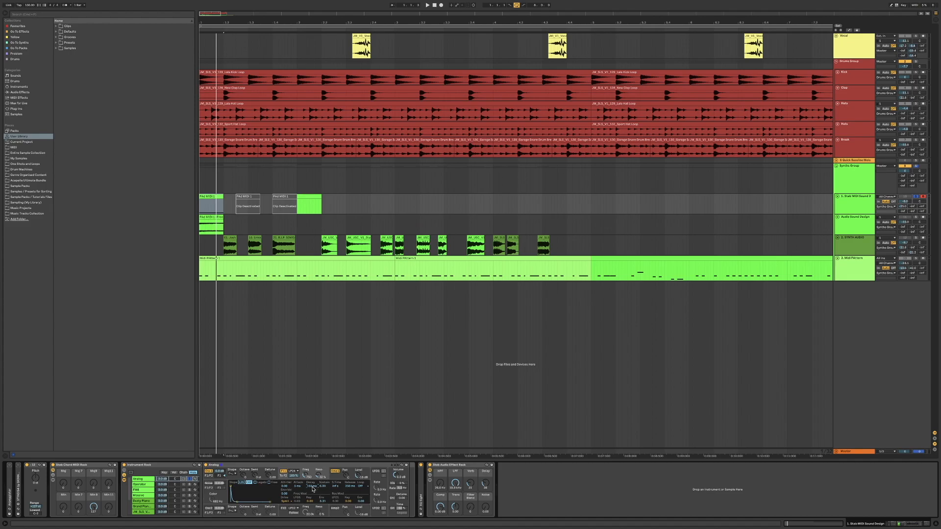
drag(312, 486, 311, 482)
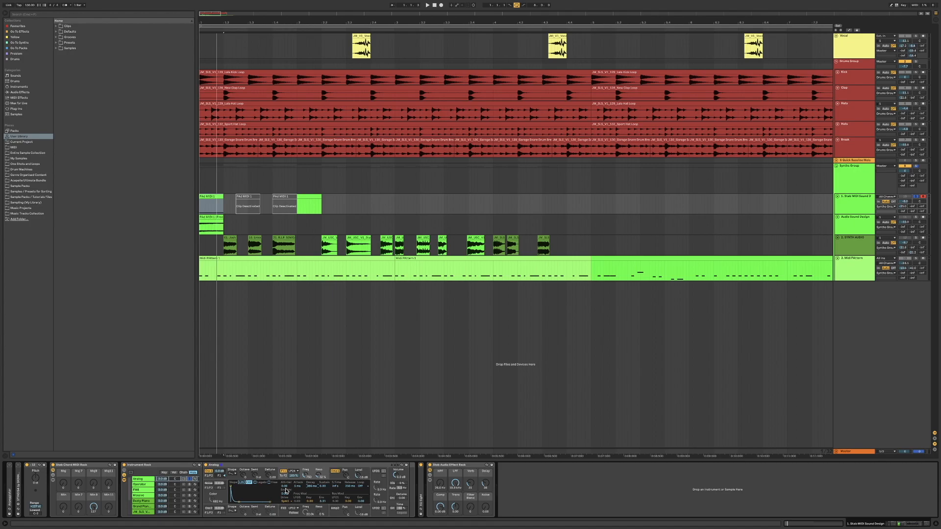
Step: Solo the Operator, FM8, Massive and Dusty Piano chains of the Instrument Rack in turn to audition each layer
click(189, 484)
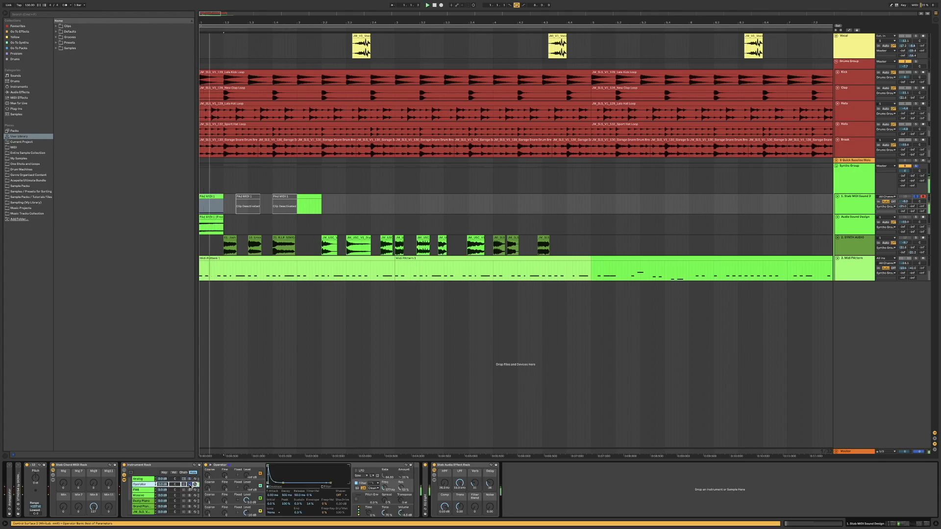
click(190, 490)
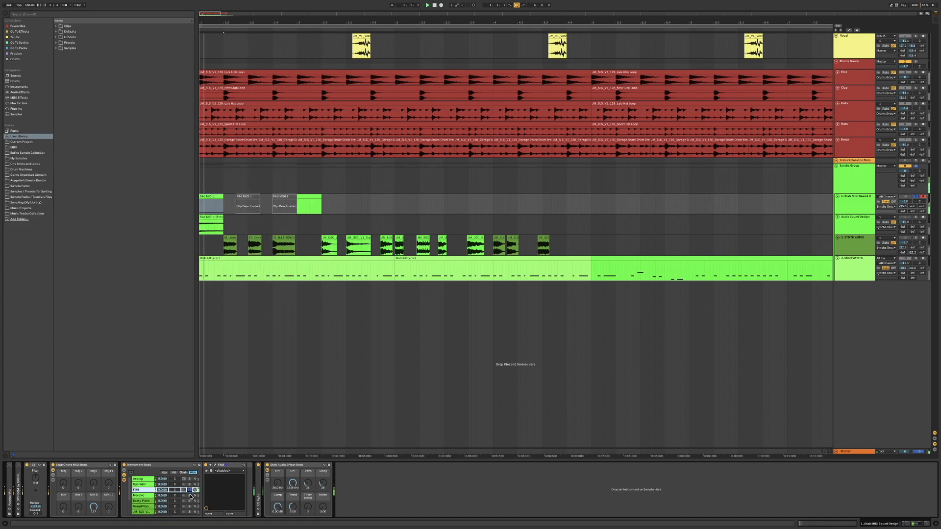
click(191, 496)
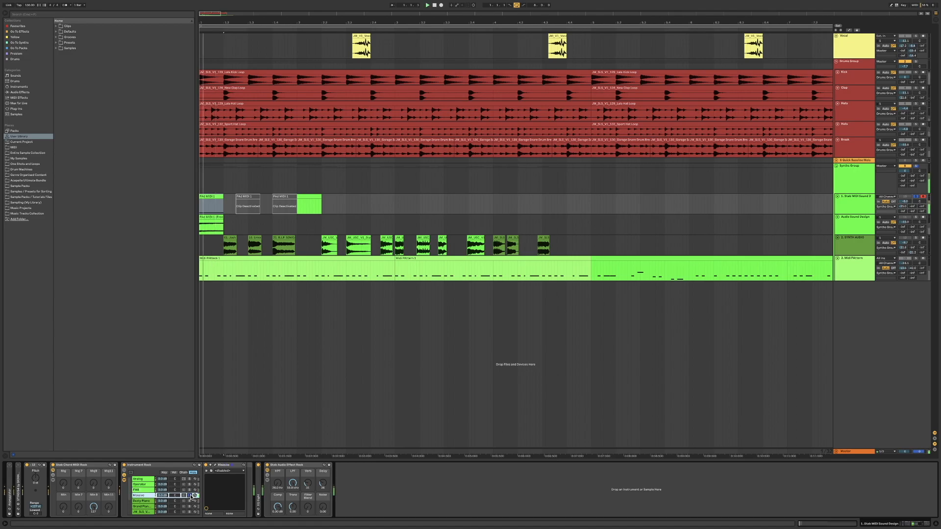
click(189, 501)
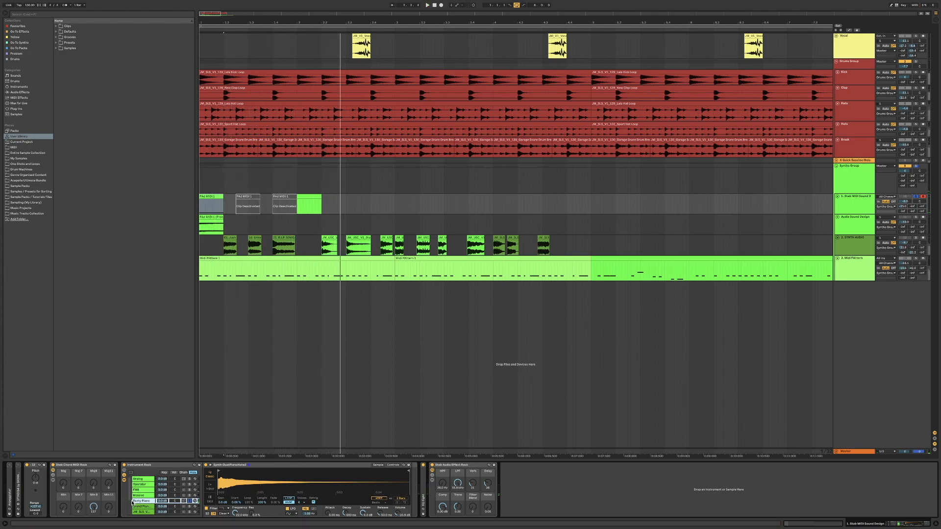
key(space)
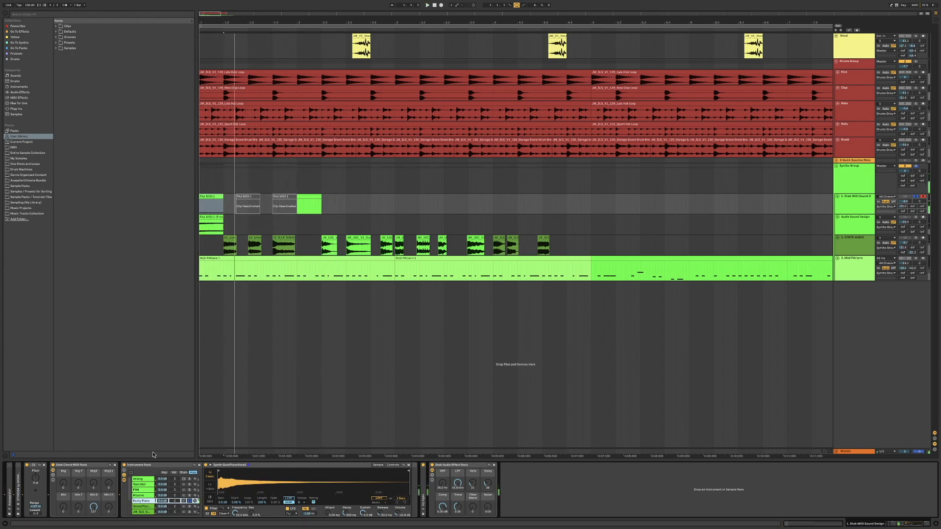
Step: Select the first three clips on the stab track, play them, and reselect only the first clip
click(283, 196)
shift+click(219, 195)
key(space)
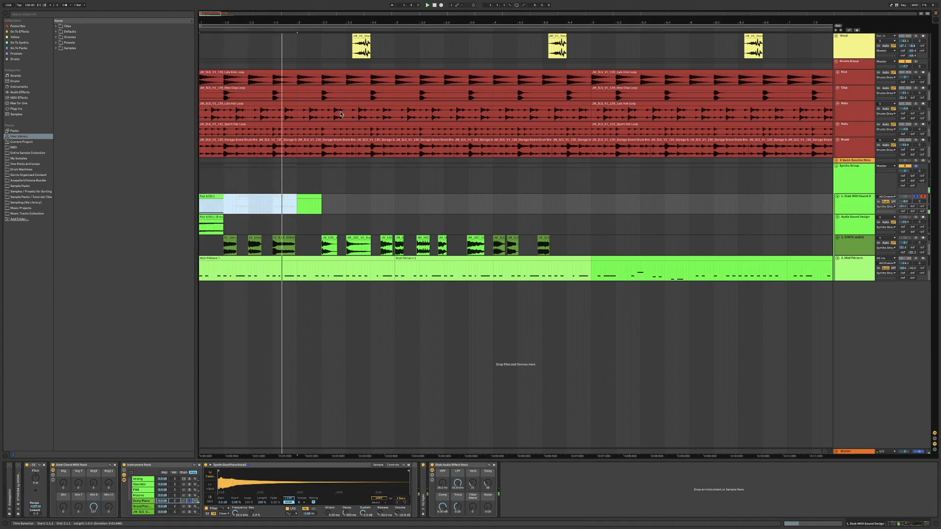
click(205, 194)
click(207, 196)
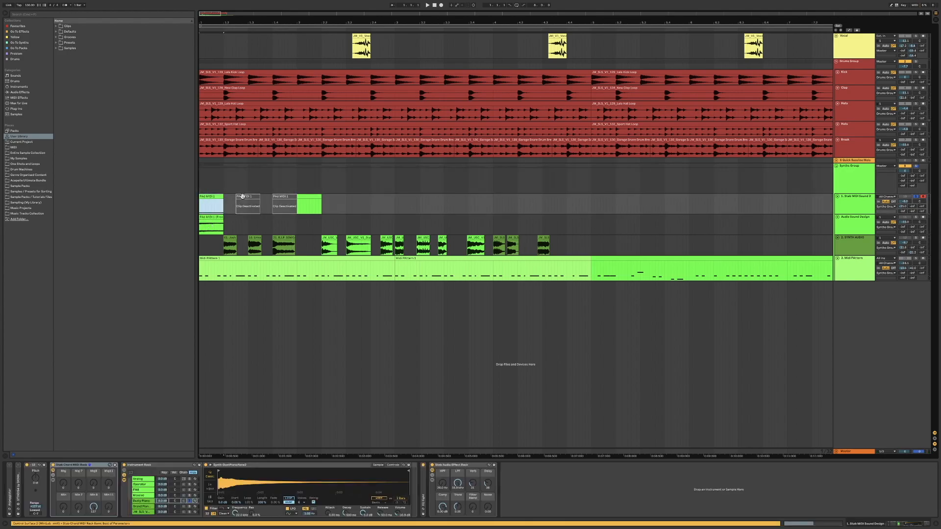
Step: Select the first three clips on the stab track, loop that range and play it
shift+click(279, 193)
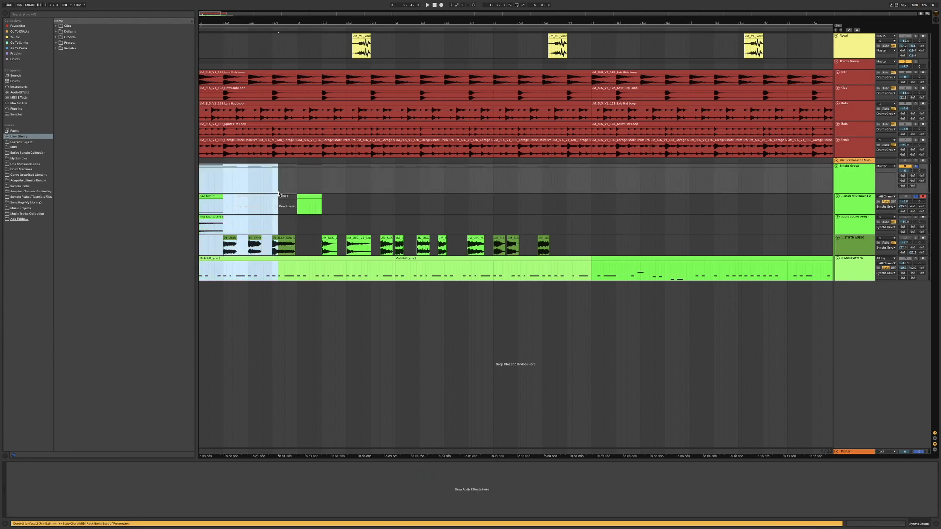
click(275, 196)
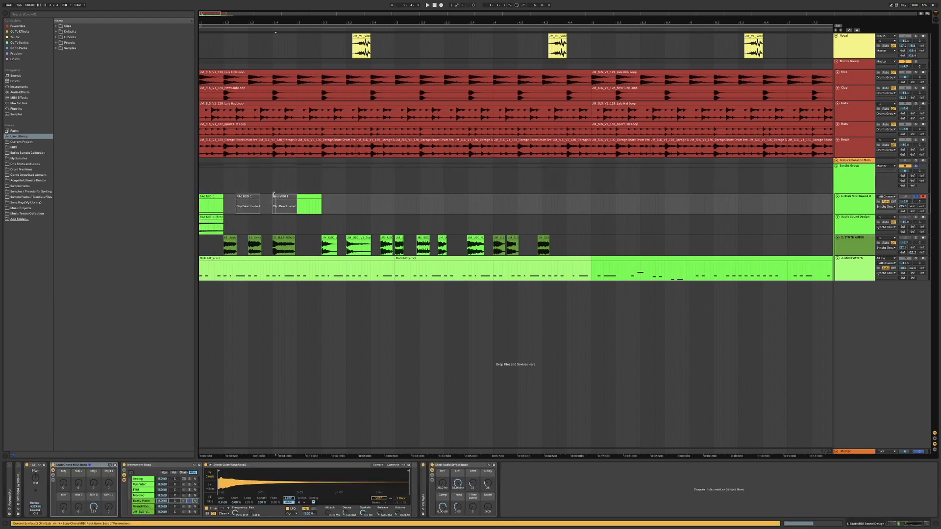
click(273, 195)
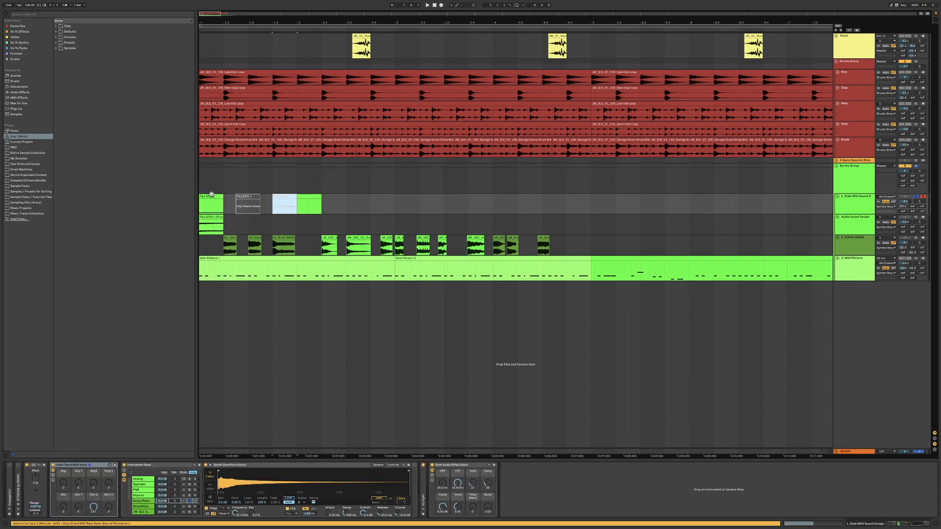
shift+click(211, 194)
key(ctrl+l)
key(space)
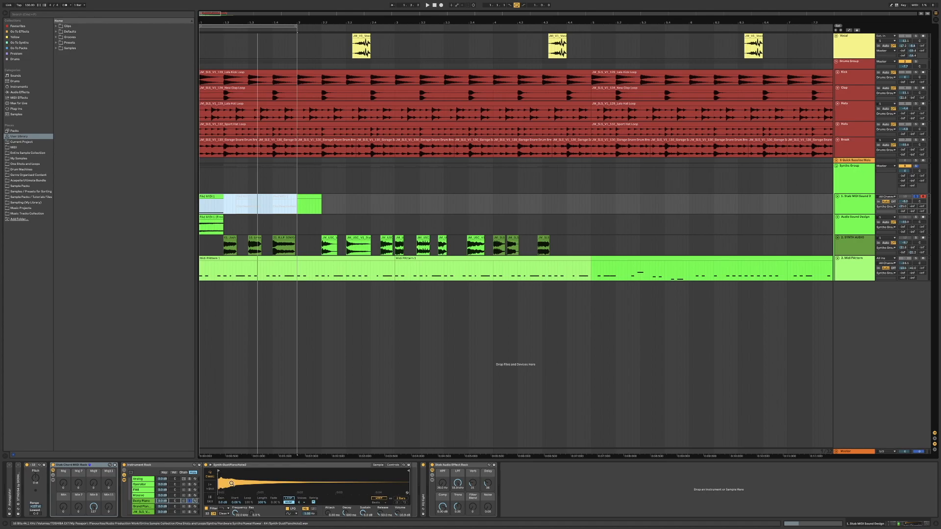
key(space)
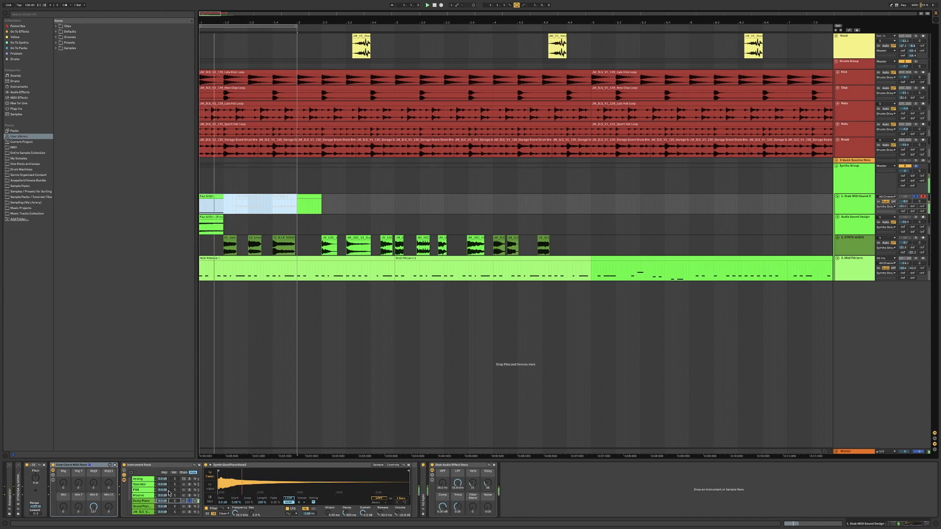
Step: Solo the Grand Piano chain of the Instrument Rack and play the stab repeatedly with the Maj chord macro
click(190, 507)
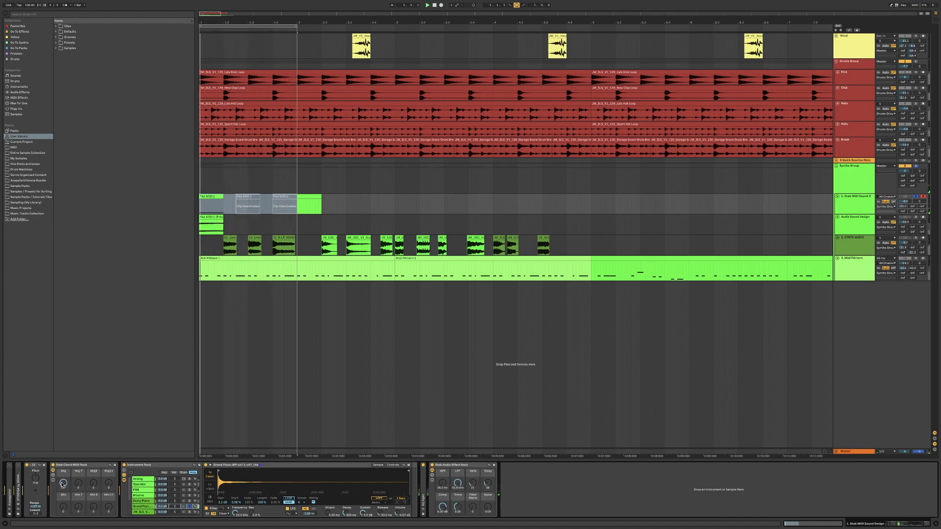
key(space)
key(space)
key(space)
key(space)
key(space)
key(space)
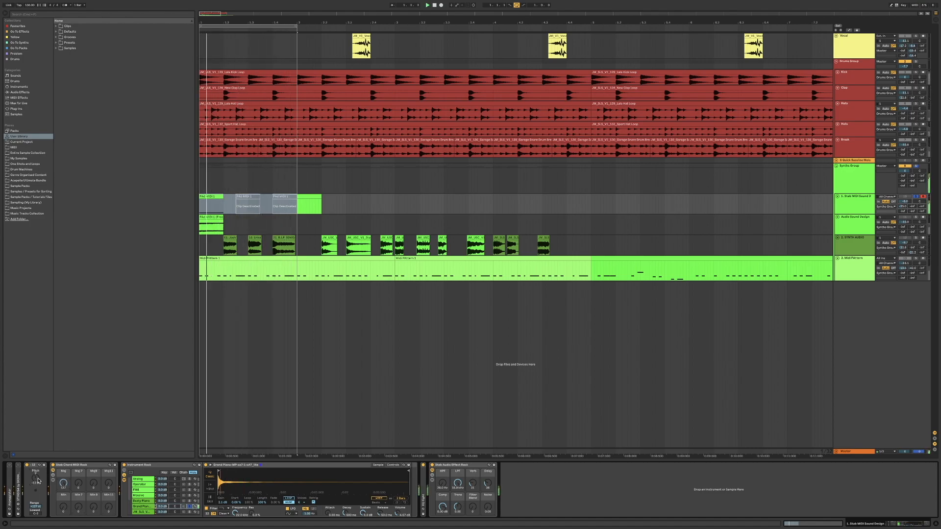
key(space)
key(space)
Step: Reset the Pitch device and the Maj macro, raise the chord rack's Min 7 macro fully, and audition the stab
double_click(37, 481)
double_click(64, 485)
key(space)
key(space)
drag(78, 508, 78, 458)
key(space)
key(space)
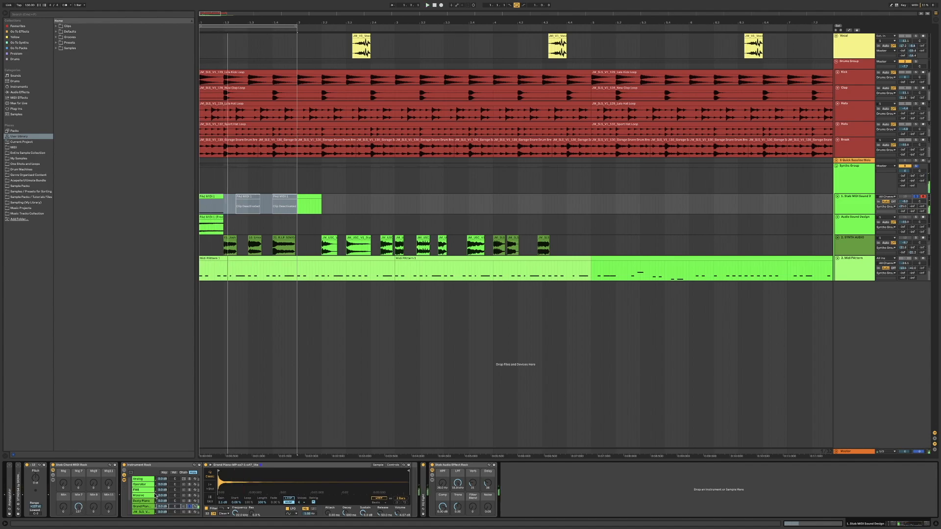
Step: Audition the sampled chains at the end of the Instrument Rack, soloing the JM_SLS sample and the vocal and selecting Cosmic Pad
scroll(157, 497, down, 3)
click(189, 492)
key(space)
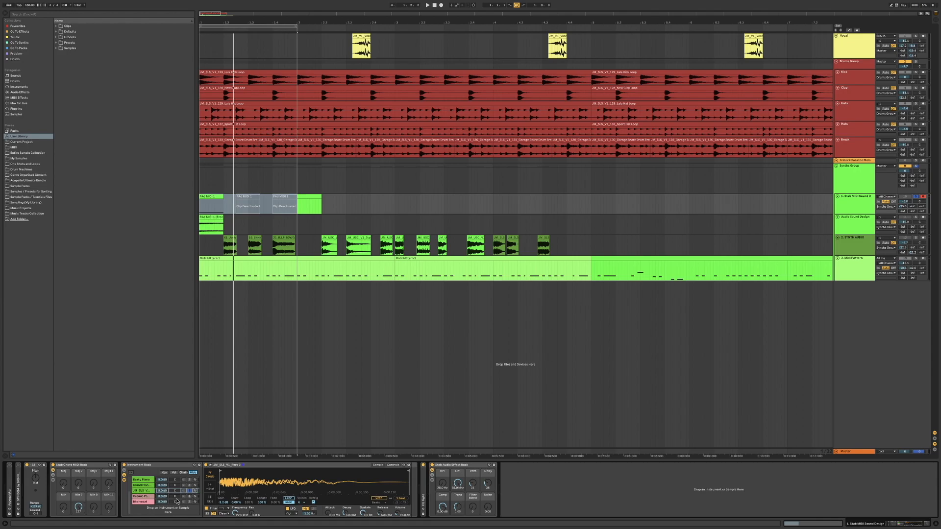
click(143, 496)
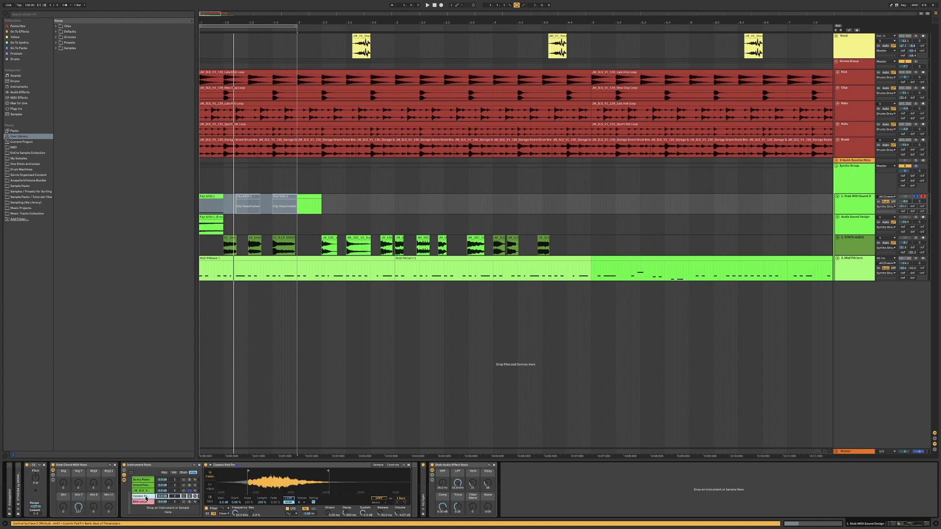
click(189, 502)
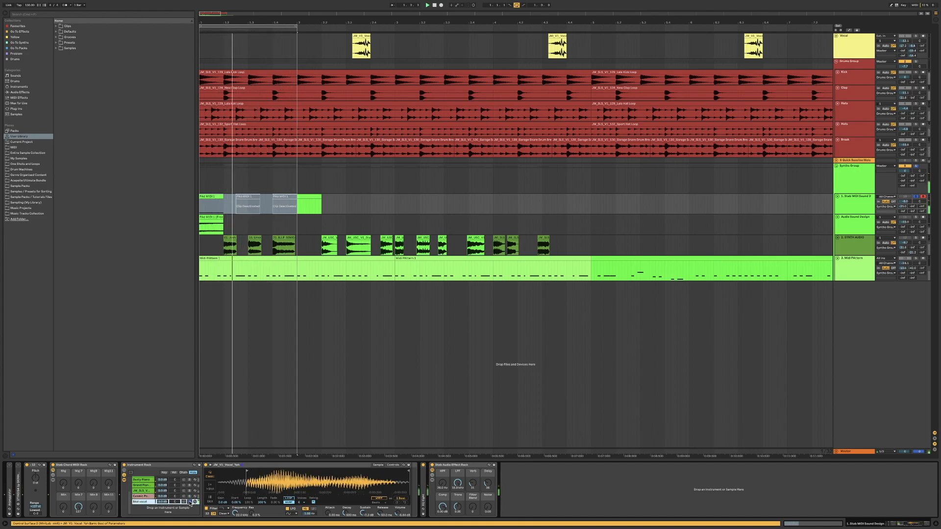
Step: Solo the Cosmic Pad chain, play it with different minor chord macros, and switch the solo to the vocal chain
click(188, 497)
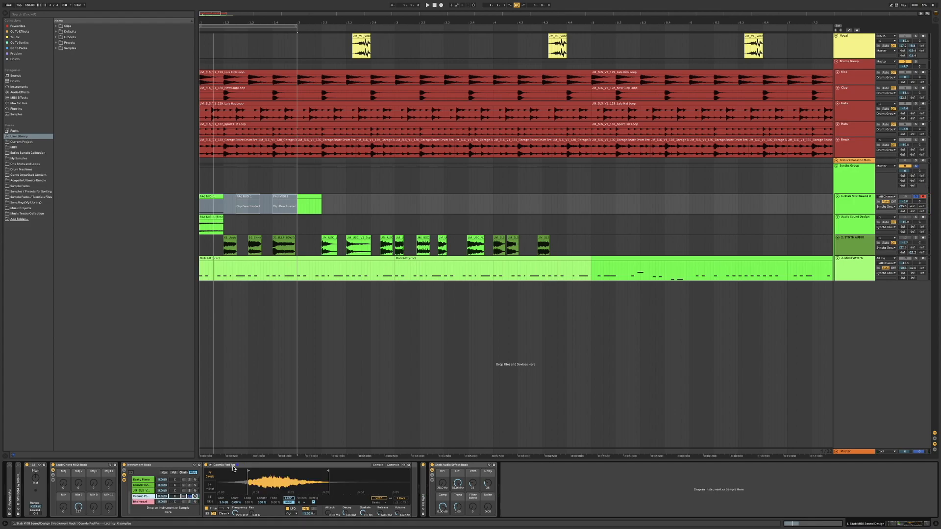
drag(80, 511, 93, 456)
key(space)
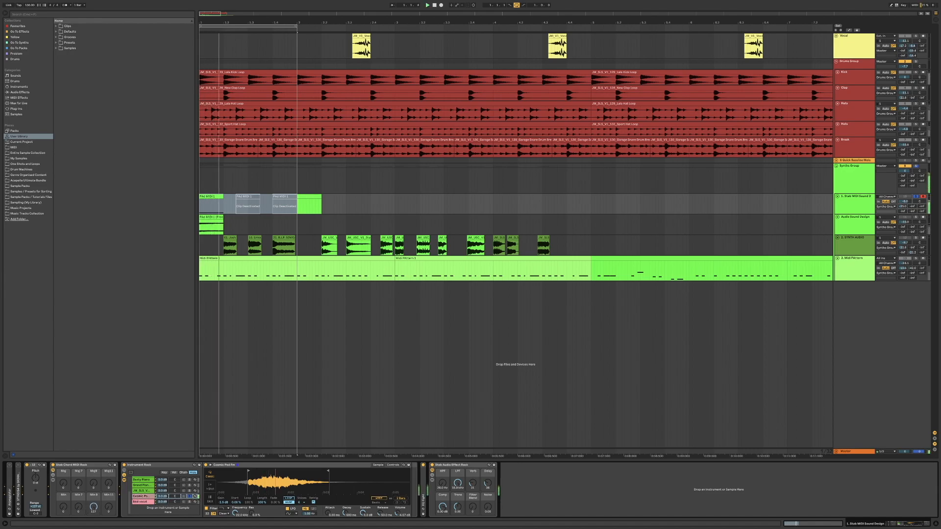
click(192, 503)
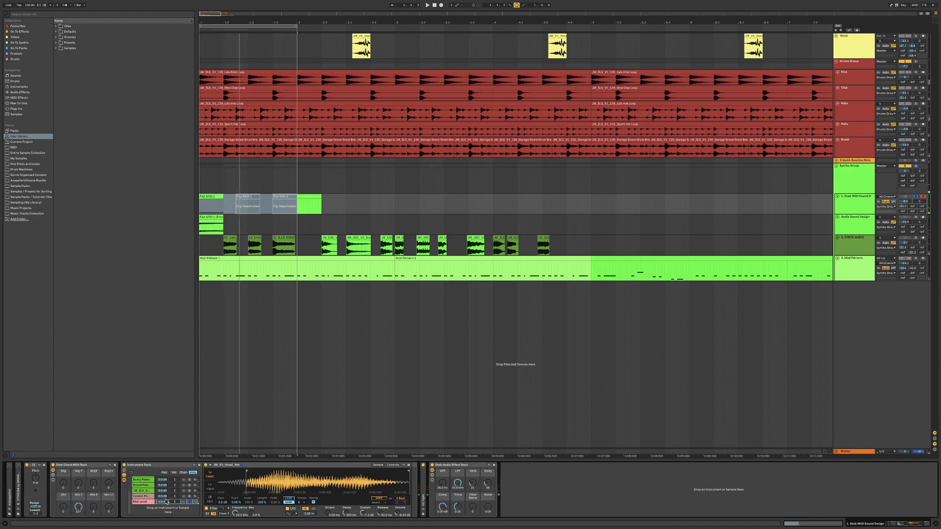
Step: Return the Instrument Rack to the Analog layer and play the stab repeatedly
scroll(165, 490, up, 3)
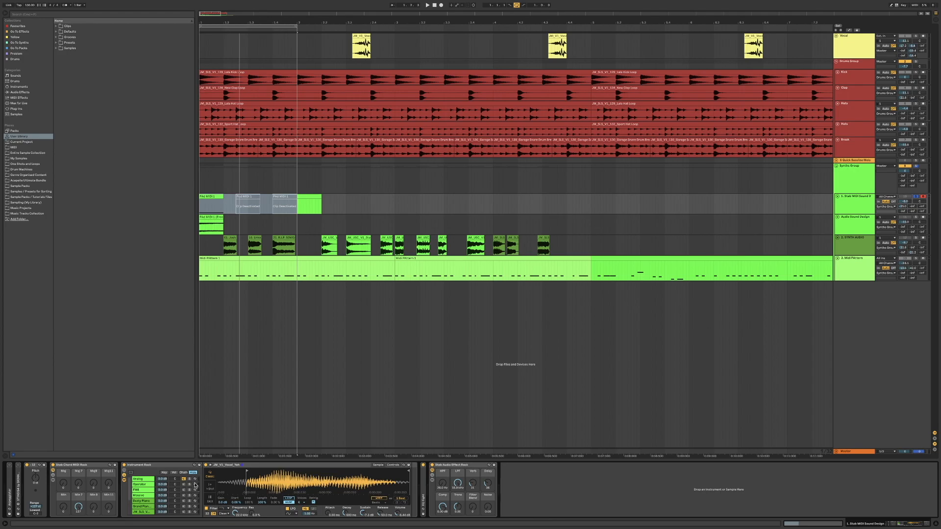
key(space)
key(space)
key(space)
key(space)
key(space)
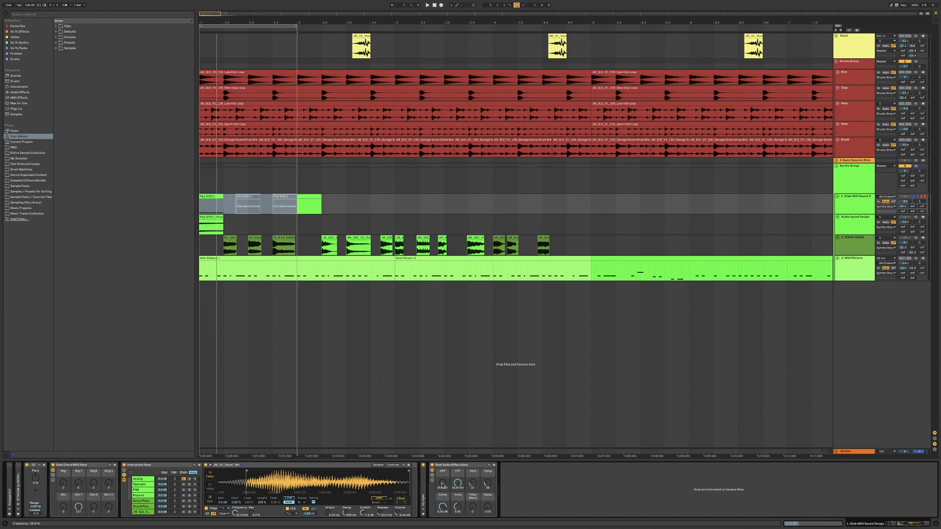
Step: Adjust the Verb, Trans and Noise macros of the Stab Audio Effect Rack while listening to the stab
click(449, 466)
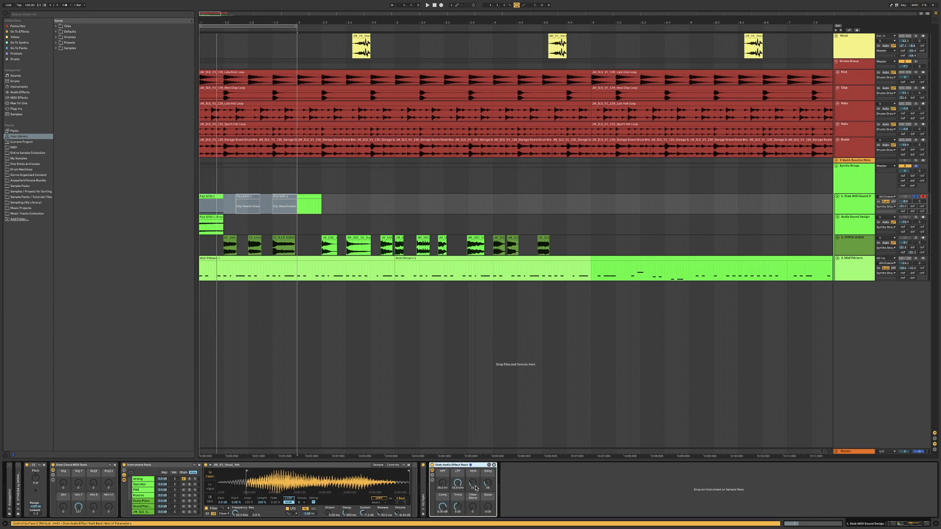
mouse_move(473, 487)
mouse_down()
mouse_move(473, 476)
mouse_move(488, 473)
mouse_move(488, 486)
mouse_up()
key(space)
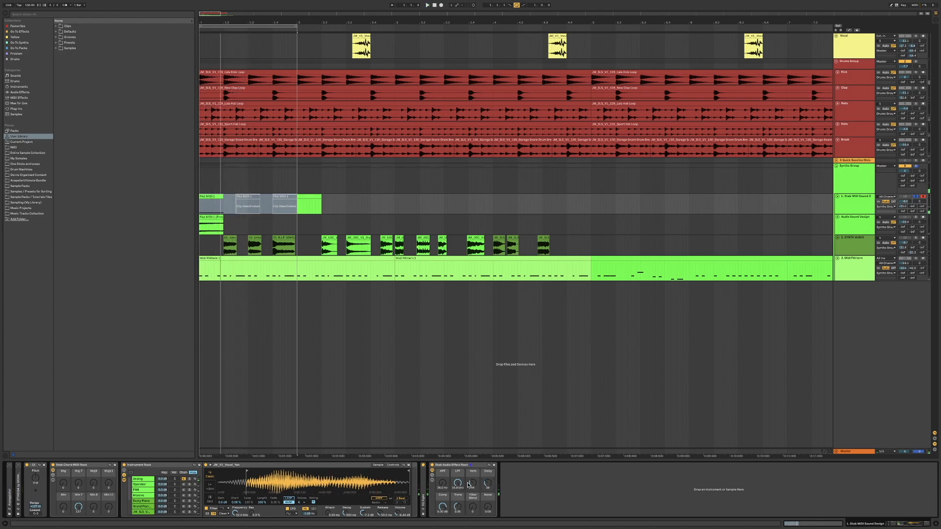
drag(458, 511, 459, 511)
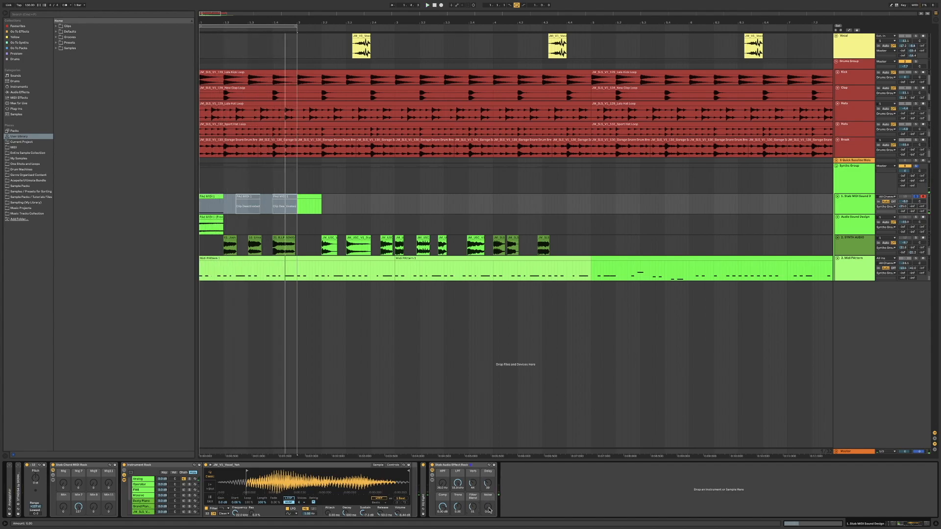
drag(488, 508, 488, 511)
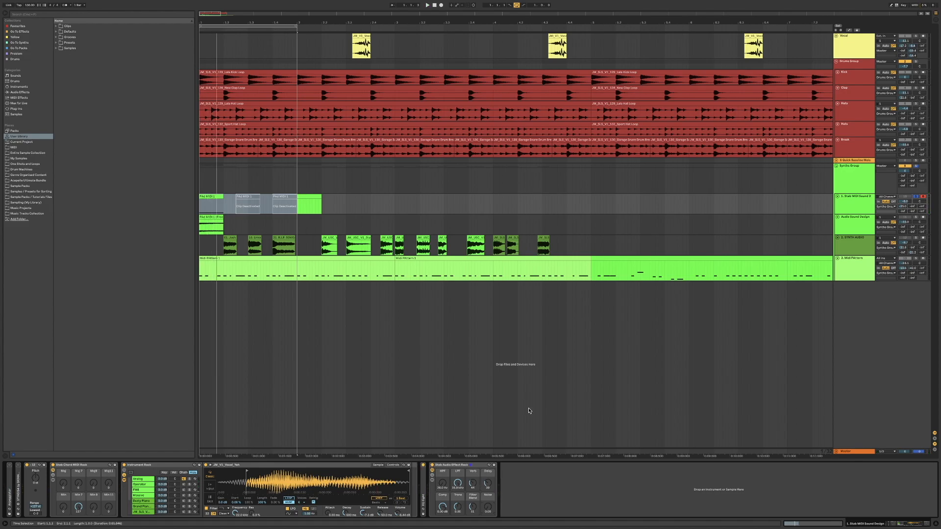
Step: Freeze the Stab MIDI Sound Design track
click(847, 205)
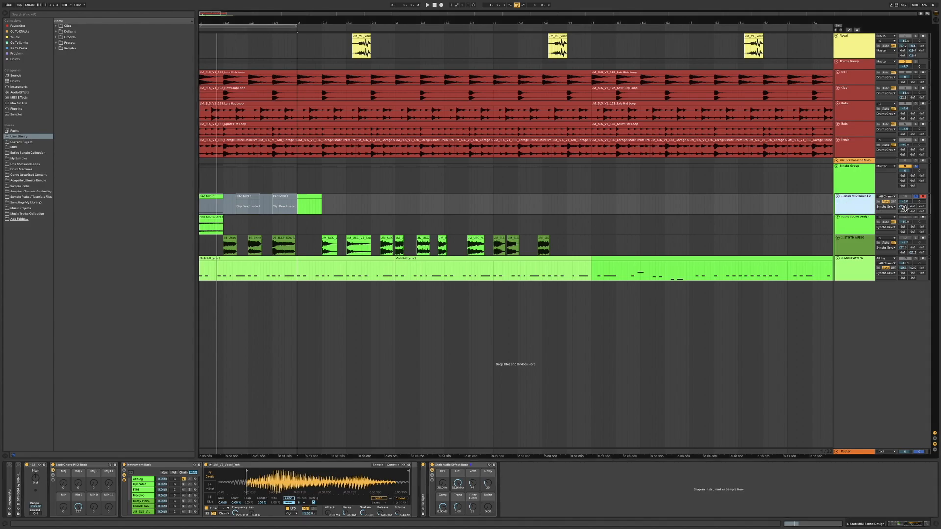
right_click(858, 207)
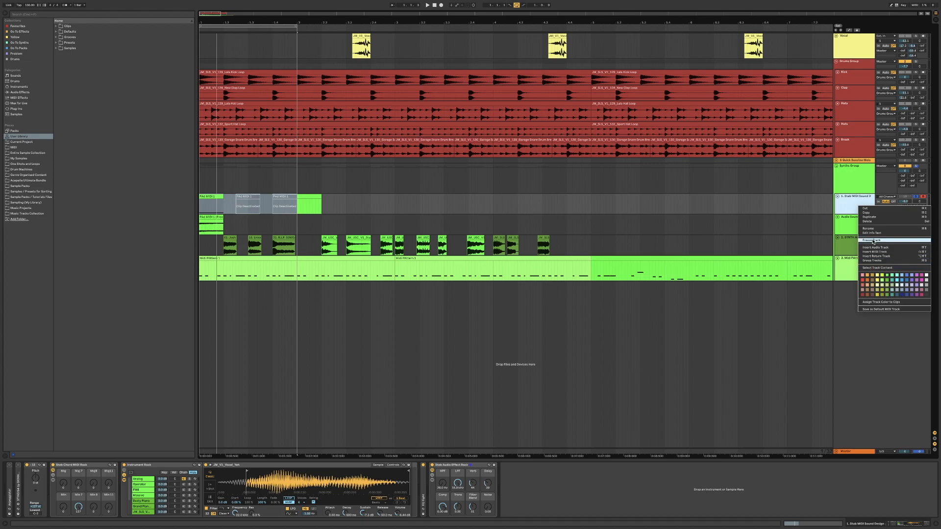
click(873, 240)
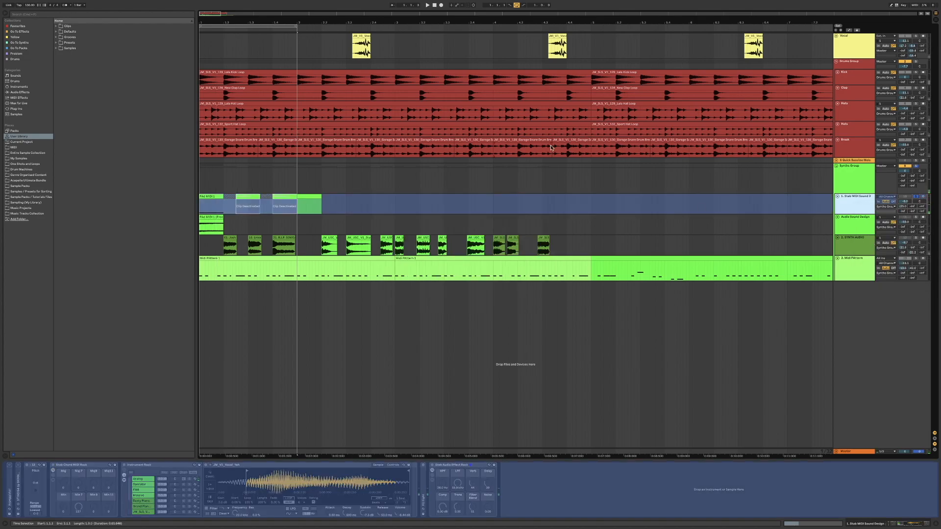
Step: Copy the frozen first clip onto the Audio Sound Design track, just after its existing clip, and play it
mouse_move(214, 195)
mouse_down()
mouse_move(237, 221)
mouse_move(232, 208)
mouse_move(207, 204)
mouse_up()
click(207, 196)
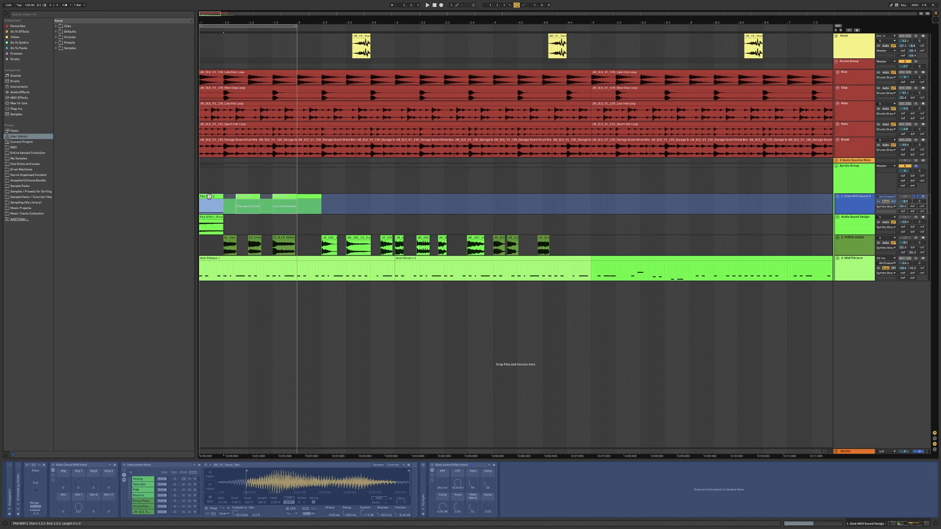
drag(209, 196, 228, 226)
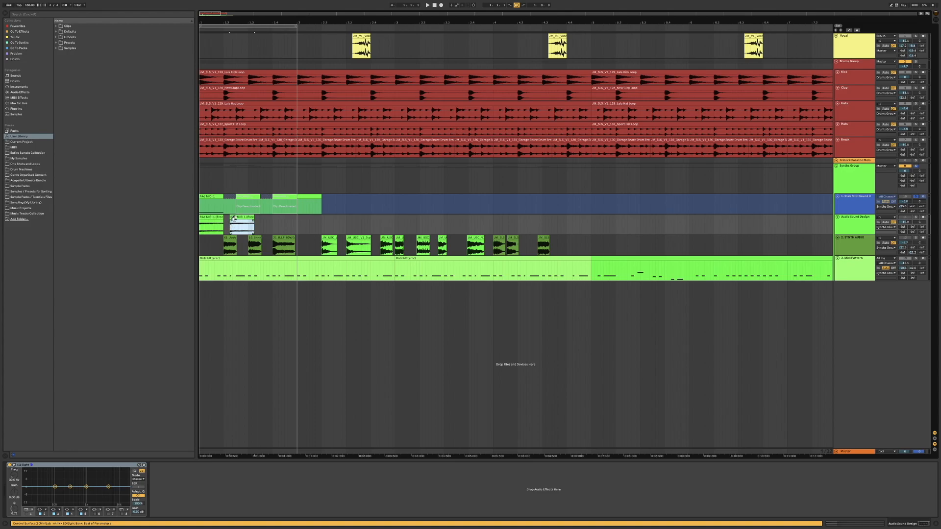
key(space)
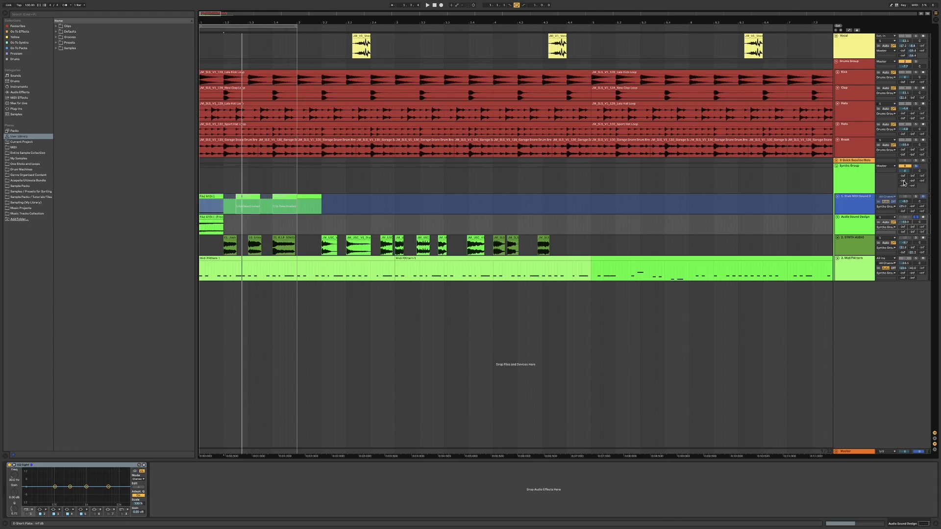
Step: Unfreeze the Stab MIDI Sound Design track and play the stab
right_click(852, 206)
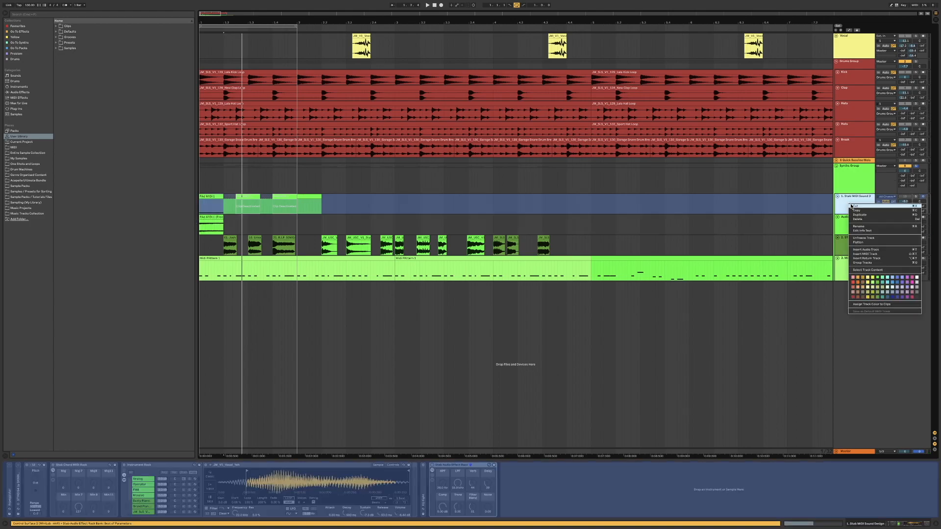
click(864, 237)
key(space)
key(space)
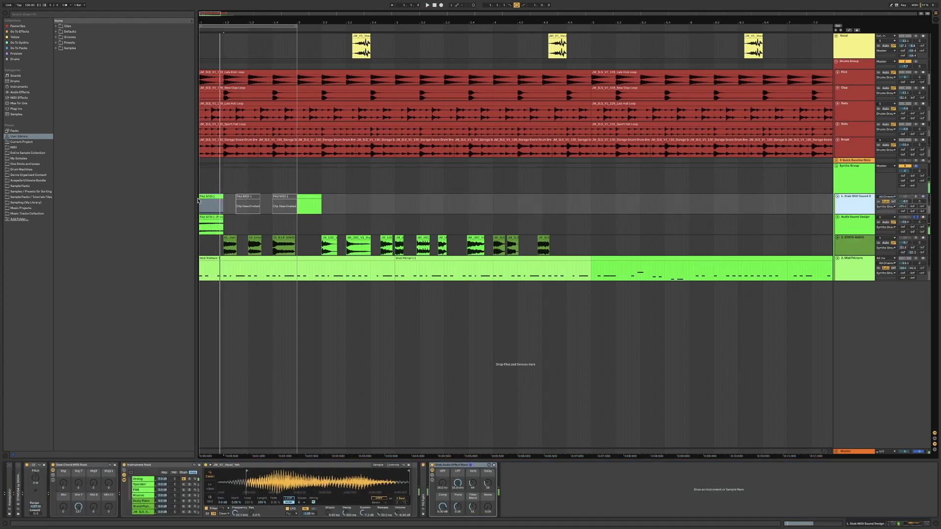
Step: Solo the Audio Sound Design track, listen to its stab clip, and increase the track's height
scroll(210, 203, up, 5)
click(210, 203)
scroll(211, 203, up, 5)
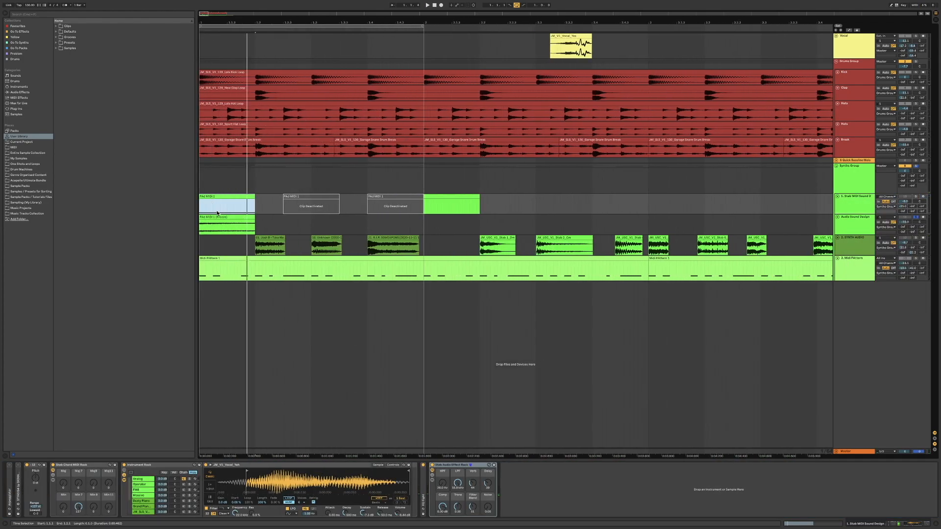
click(916, 217)
key(space)
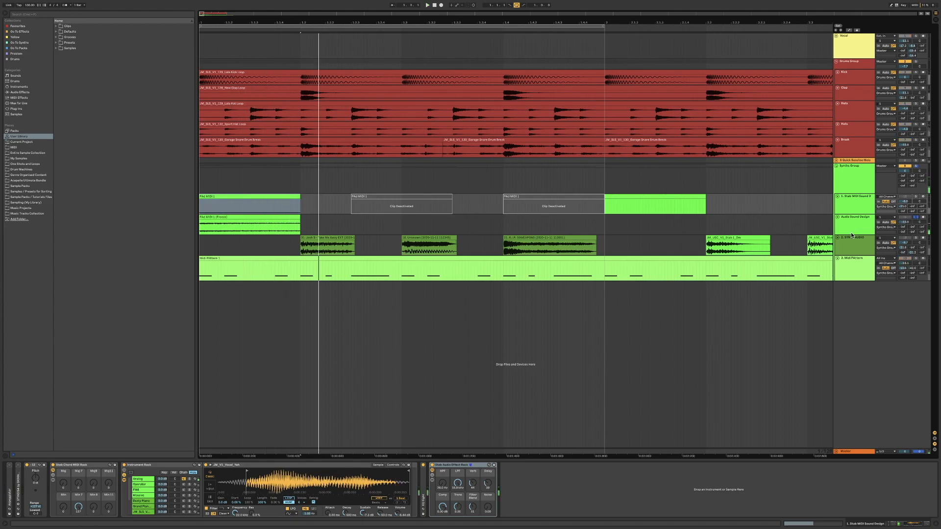
click(856, 234)
drag(851, 234, 836, 272)
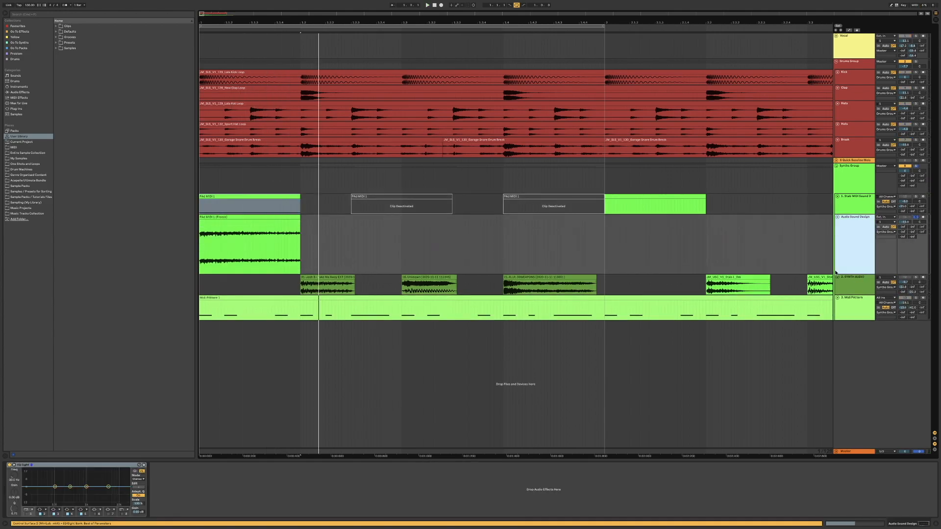
Step: Add a long fade-out over most of the clip on the Audio Sound Design track and listen to it
drag(300, 223, 213, 220)
click(230, 216)
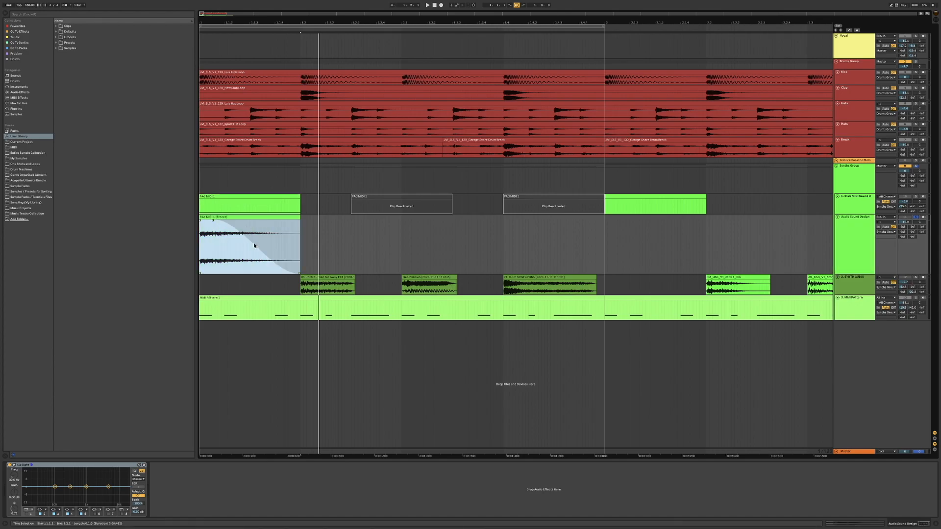
key(space)
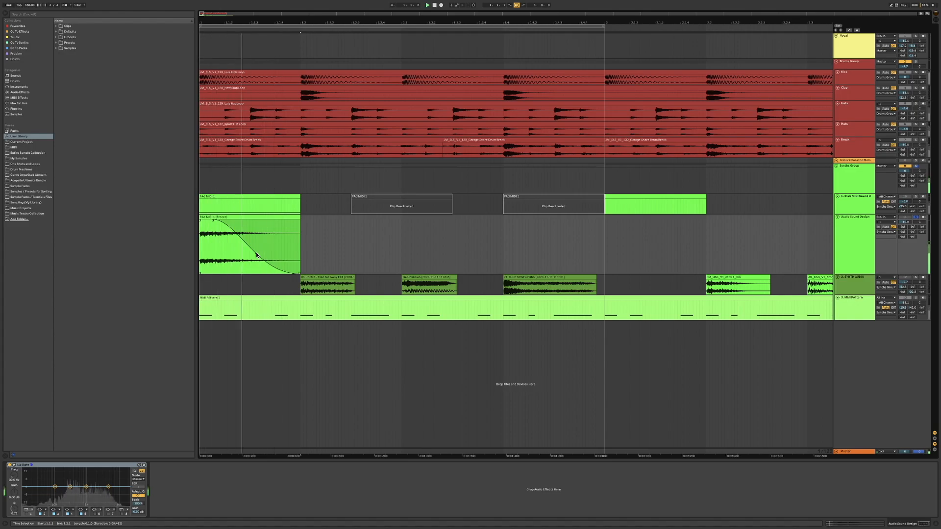
key(space)
Step: Extend the fade-out to the start of the stab clip and try a steep fade curve before bending it back to a gentler slope
drag(217, 221, 196, 220)
key(space)
drag(253, 255, 218, 254)
key(space)
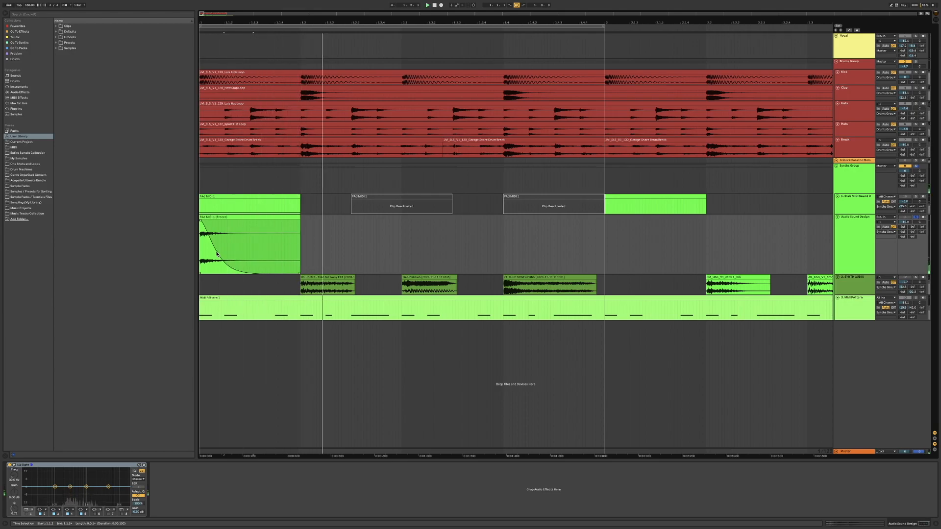
drag(217, 254, 274, 254)
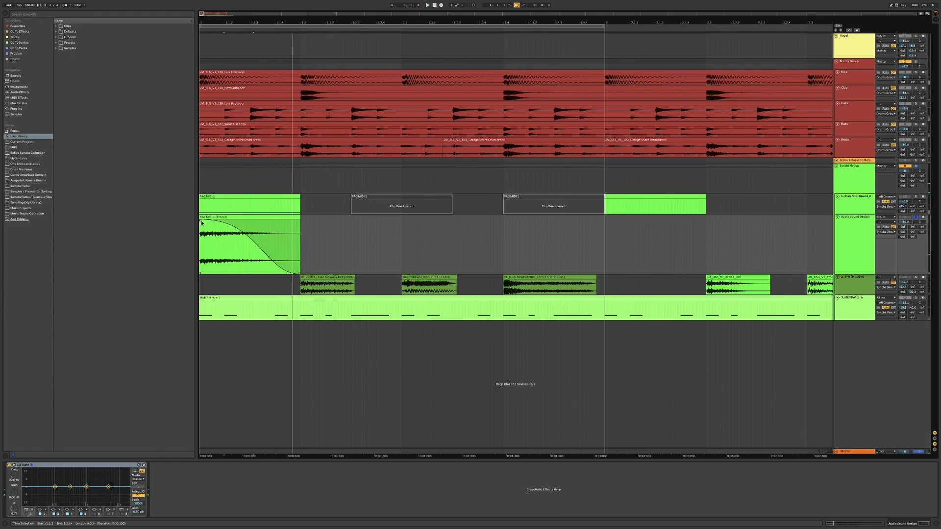
Step: Move the fade-out's start to about halfway through the Audio Sound Design stab clip and listen to it
drag(201, 221, 232, 223)
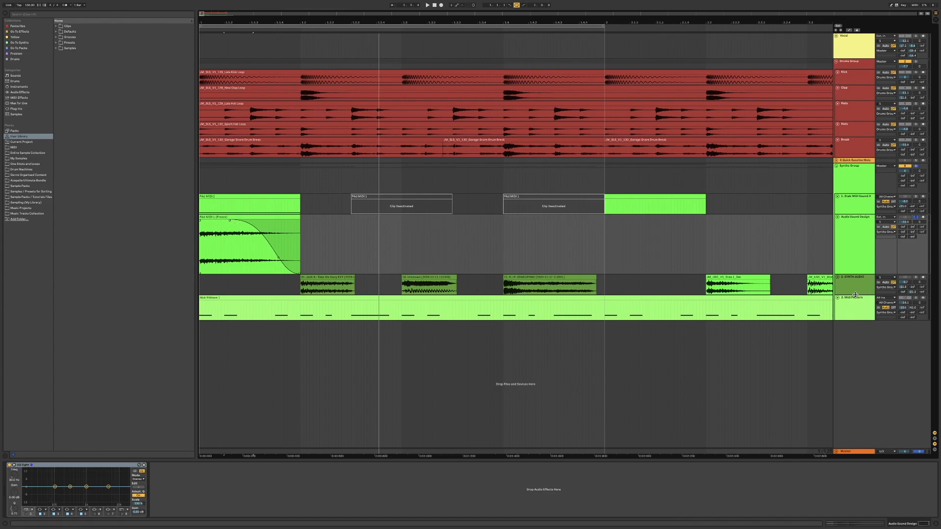
key(space)
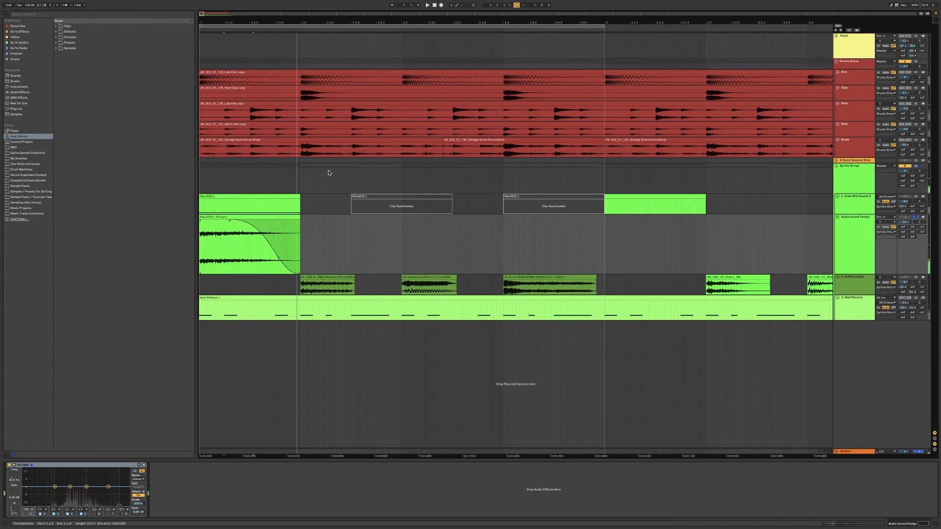
click(230, 217)
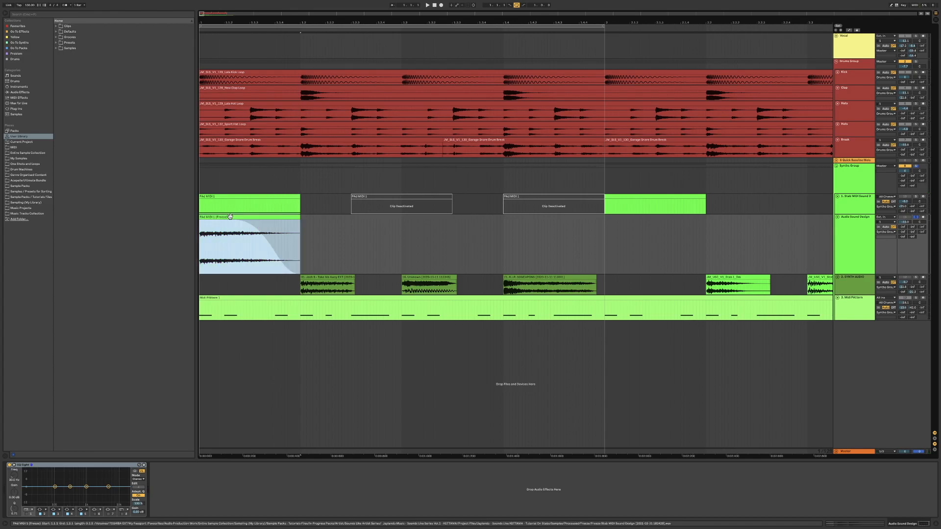
drag(229, 221, 250, 223)
scroll(251, 223, down, 4)
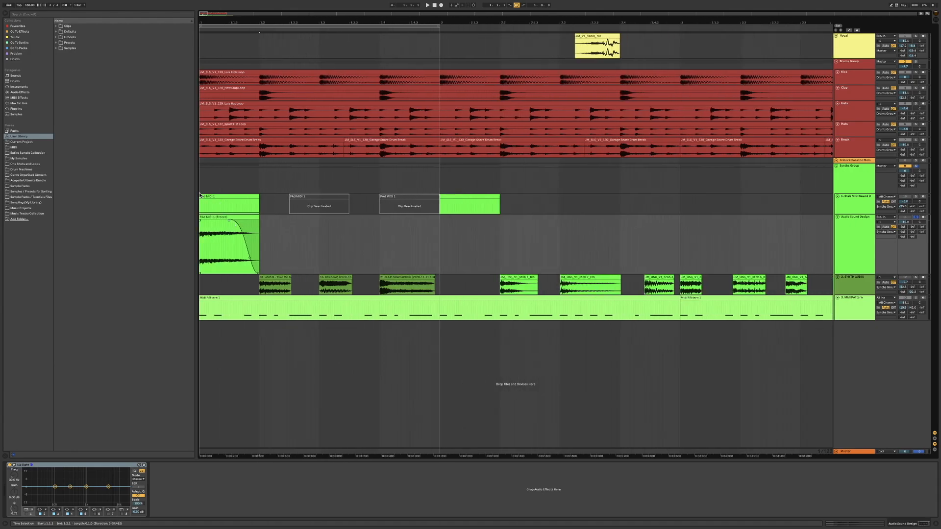
Step: Solo the Stab MIDI Sound Design track and play its first MIDI clip several times
click(215, 204)
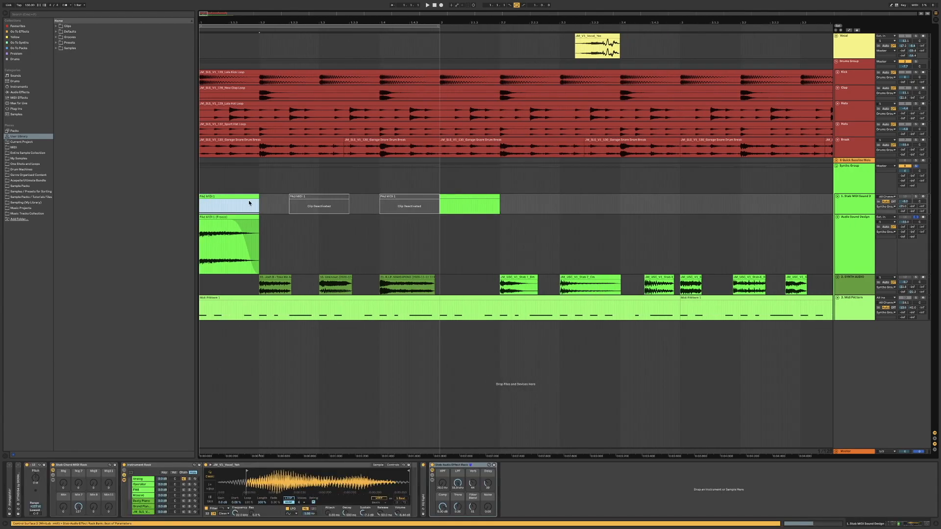
key(space)
key(space)
key(space)
key(space)
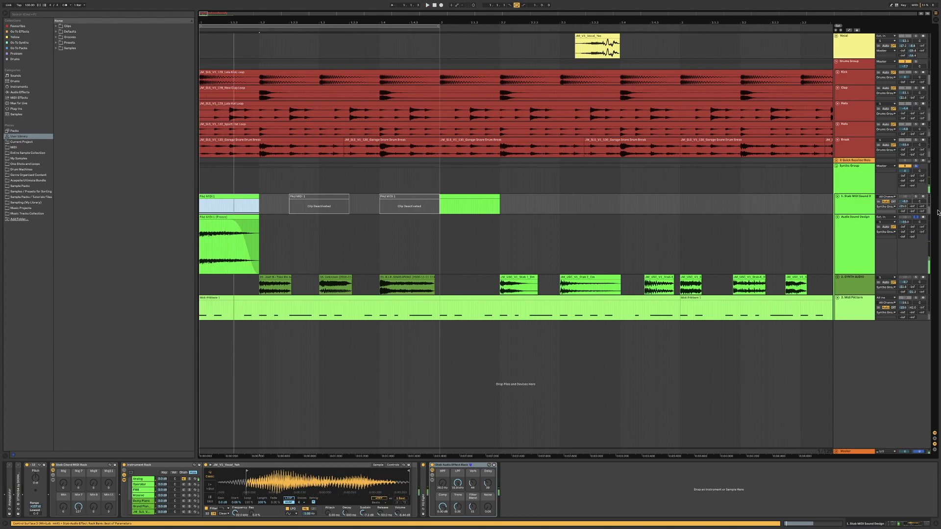
click(915, 197)
key(space)
key(space)
key(space)
key(space)
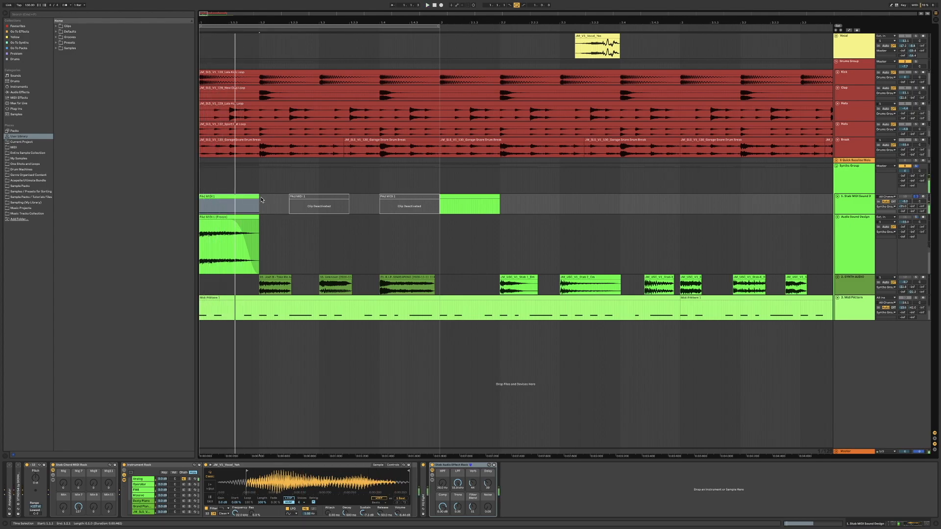
drag(257, 195, 193, 200)
drag(307, 200, 260, 203)
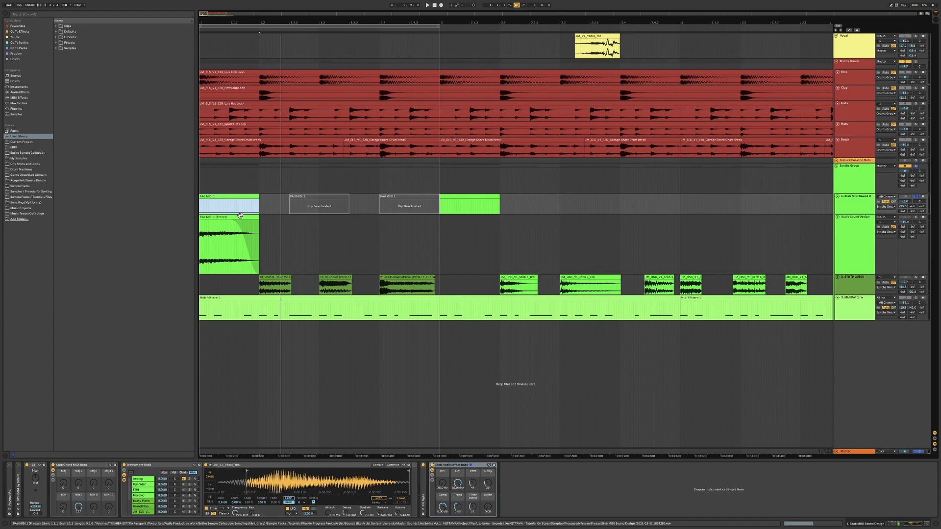
Step: Move the fade-out's start on the Audio Sound Design stab clip to about a third of its length and play back the stab
mouse_move(235, 224)
mouse_down()
mouse_move(191, 224)
mouse_move(220, 223)
mouse_up()
key(space)
key(space)
key(space)
key(space)
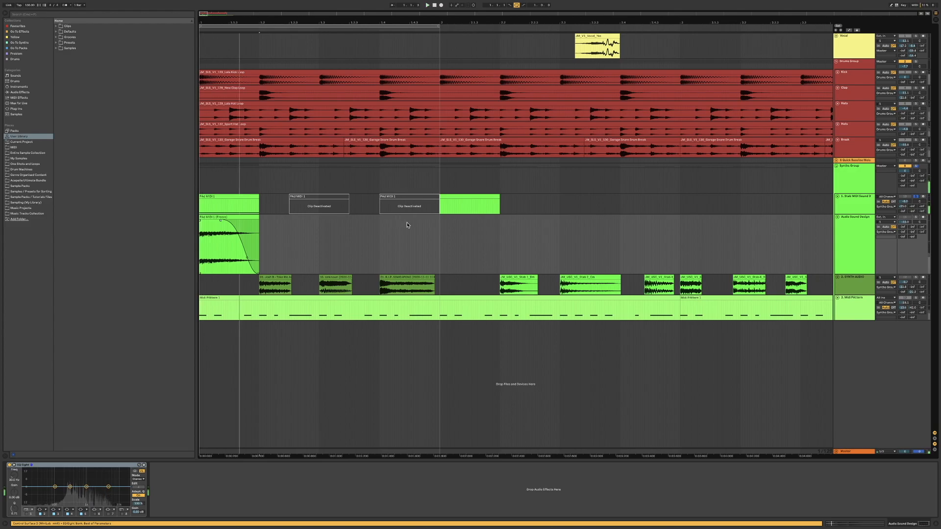
Step: Collapse the Audio Sound Design track and unsolo the Stab MIDI Sound Design track
click(838, 217)
click(916, 197)
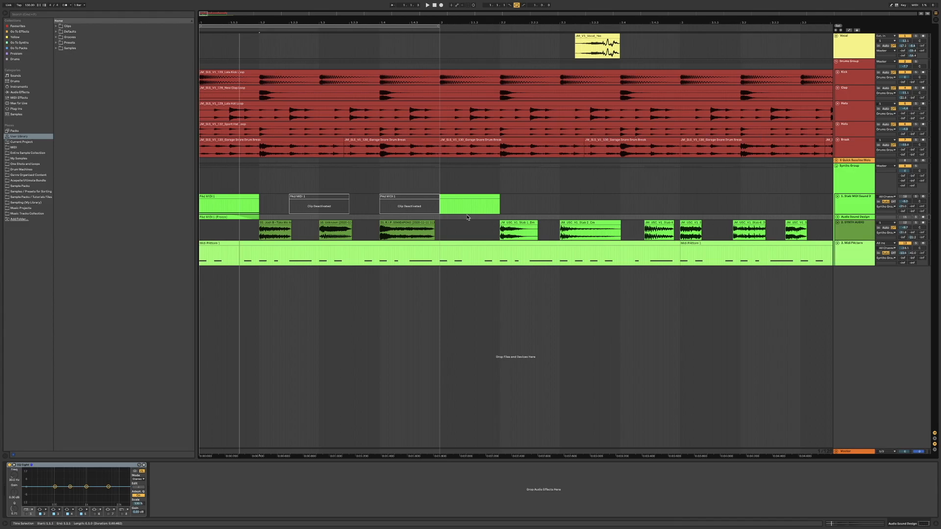
key(minus)
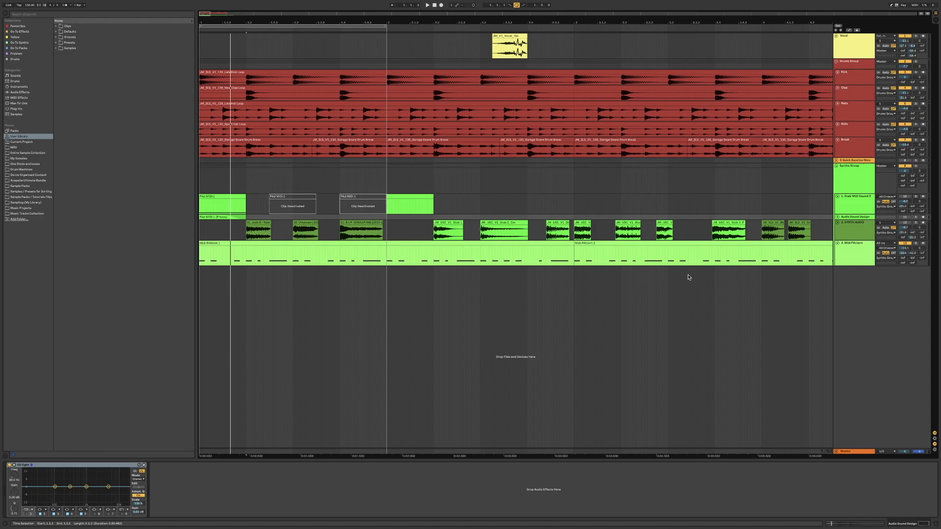
Step: Solo the SYNTH AUDIO track and play it
click(856, 237)
key(space)
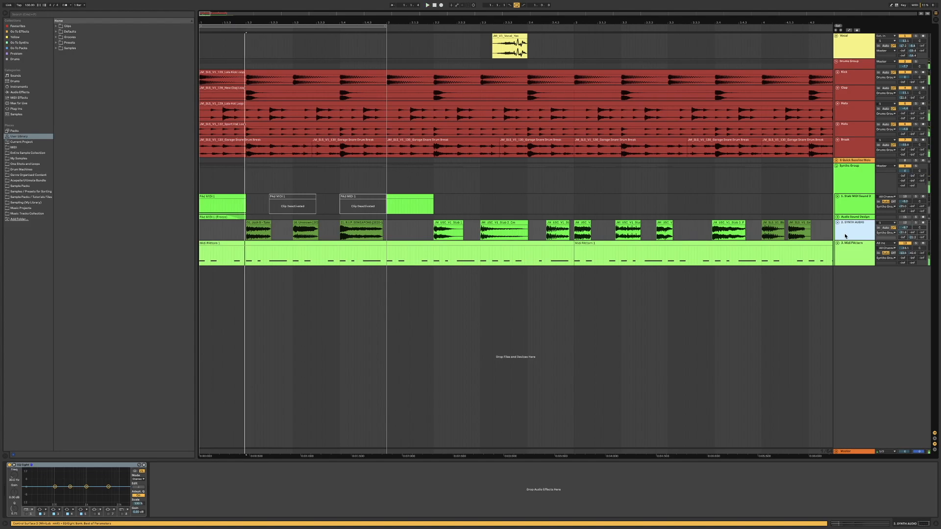
click(915, 224)
key(space)
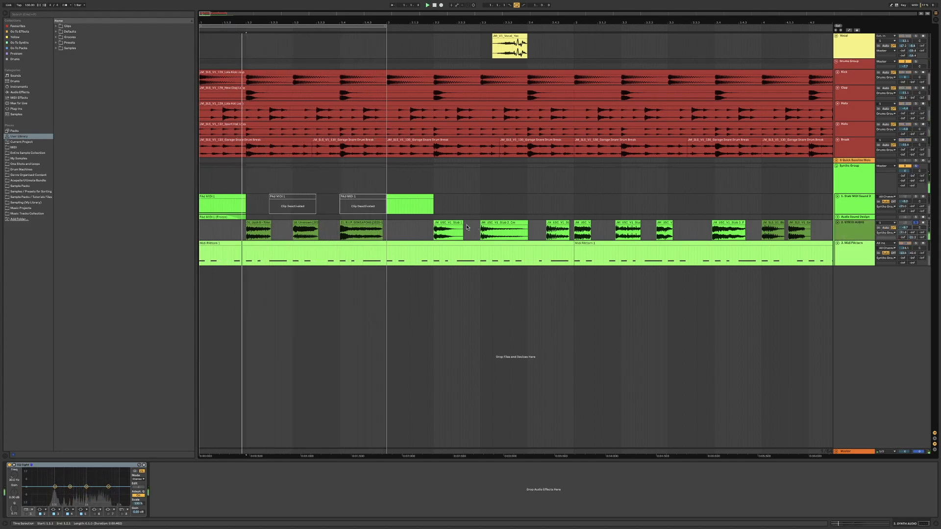
key(minus)
key(space)
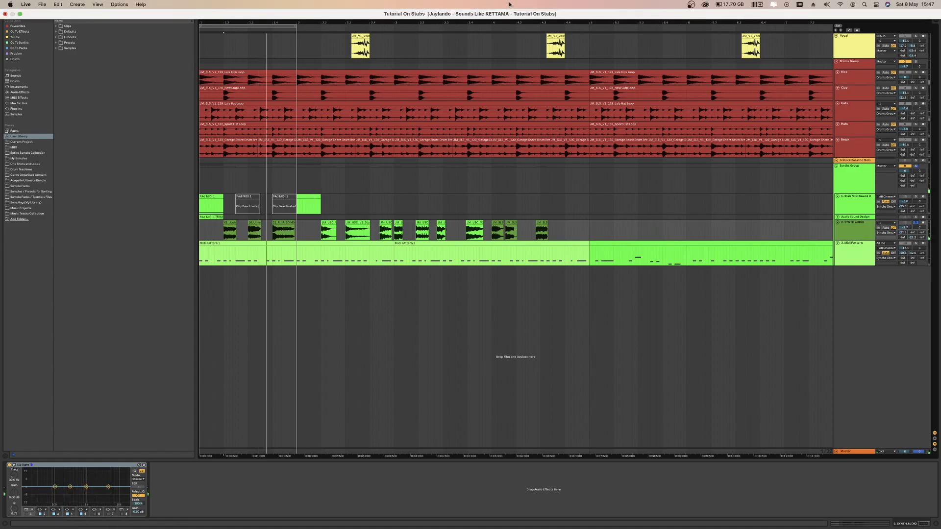
Step: Switch off the arrangement loop, play a short part of the SYNTH AUDIO track, and place the playback position before its first clip
click(500, 41)
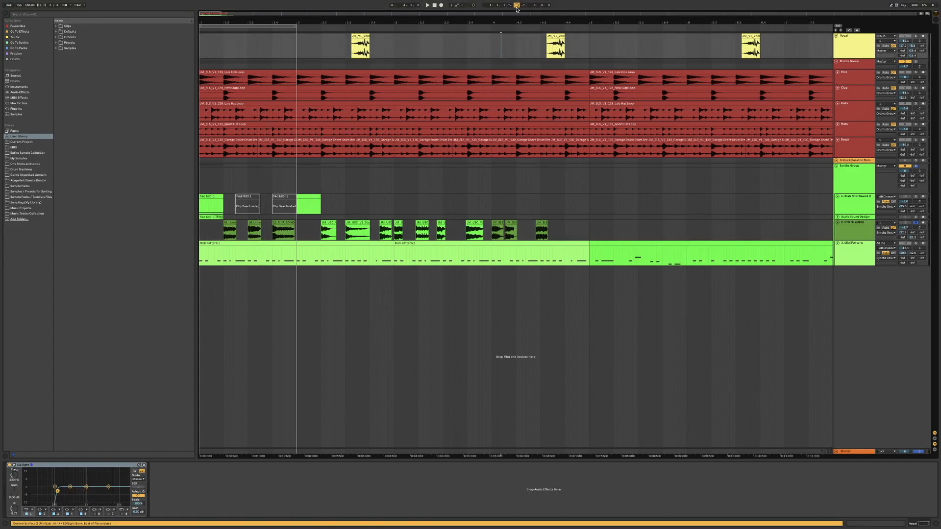
click(265, 222)
key(space)
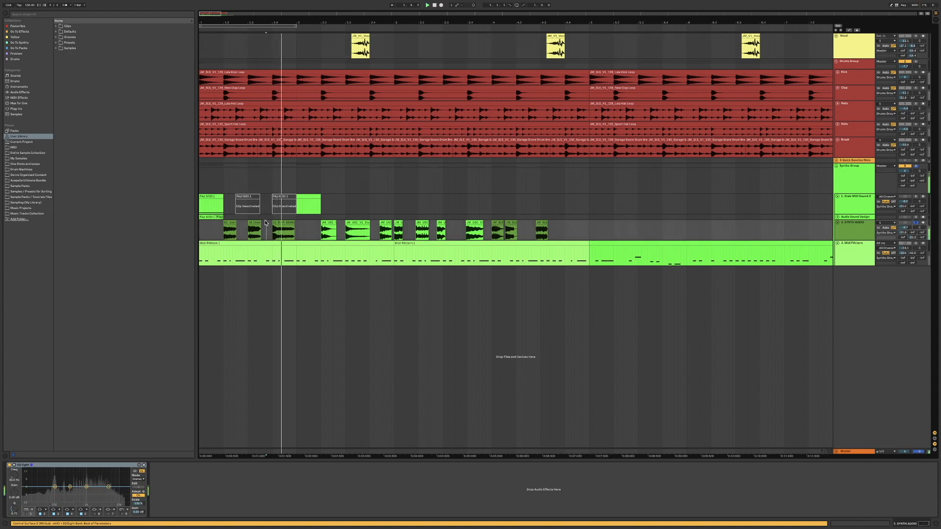
key(space)
click(214, 236)
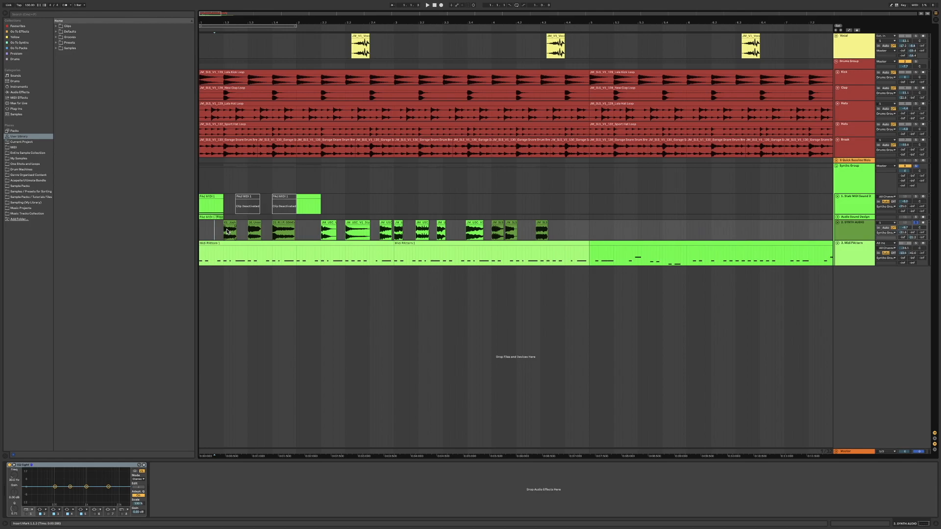
Step: Select the first sampled stab clip on the SYNTH AUDIO track and play the sampled stabs from there
scroll(229, 237, up, 5)
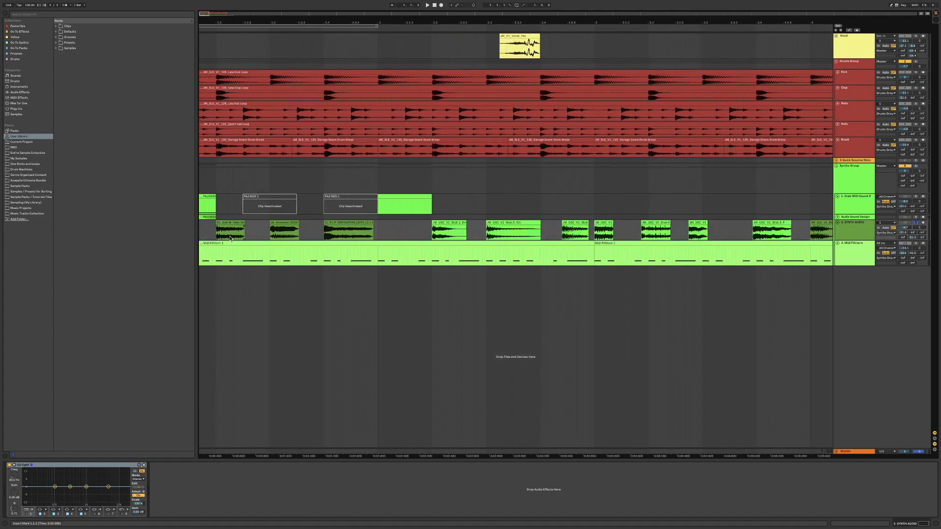
scroll(231, 238, left, 3)
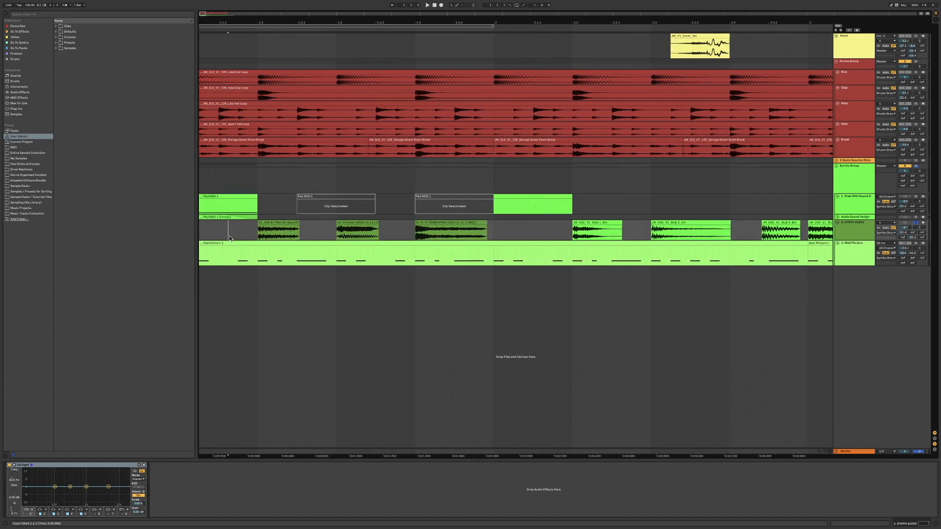
click(267, 227)
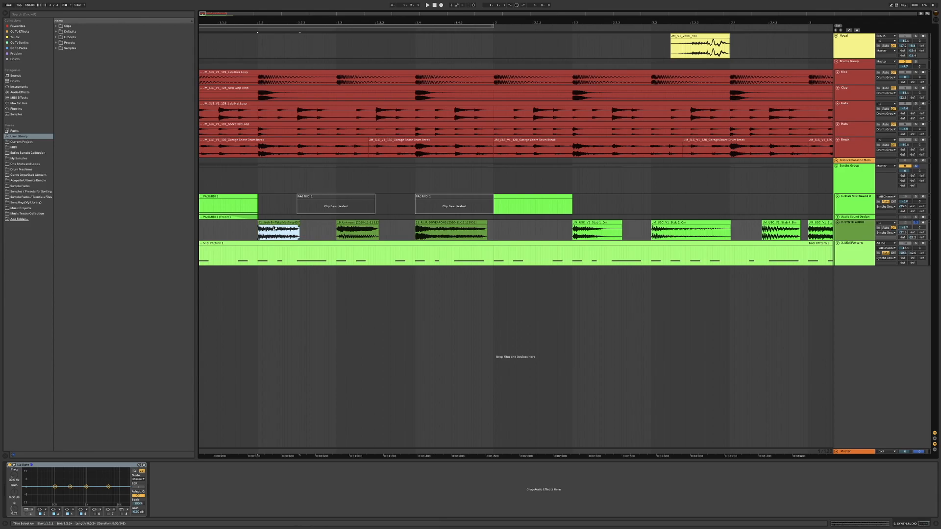
scroll(274, 227, down, 3)
key(space)
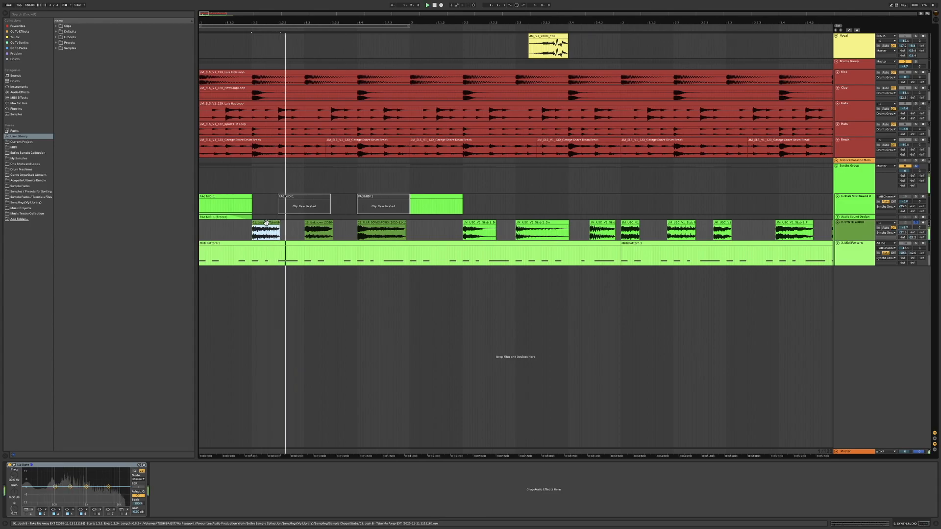
click(371, 222)
click(259, 224)
key(space)
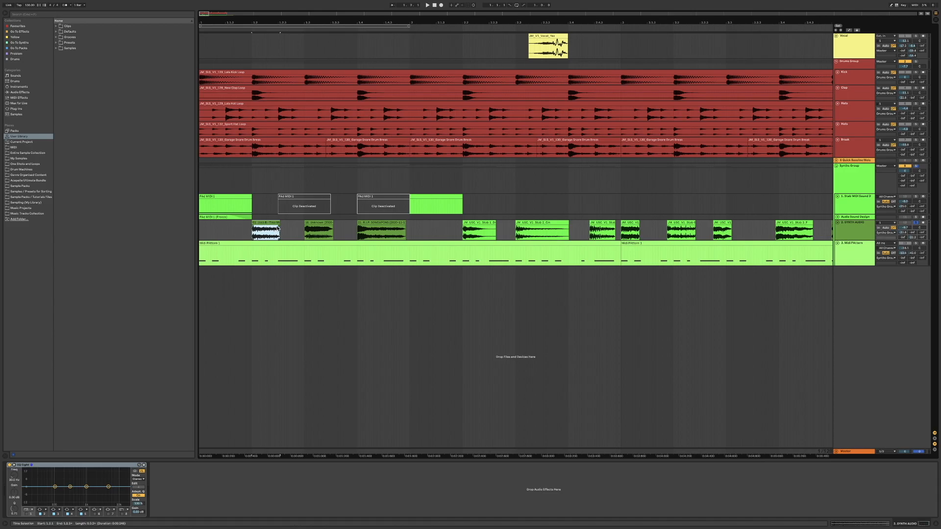
Step: Replay the first sampled stab on the SYNTH AUDIO track in repeated short bursts
key(space)
key(space)
key(space)
key(space)
key(space)
key(space)
key(space)
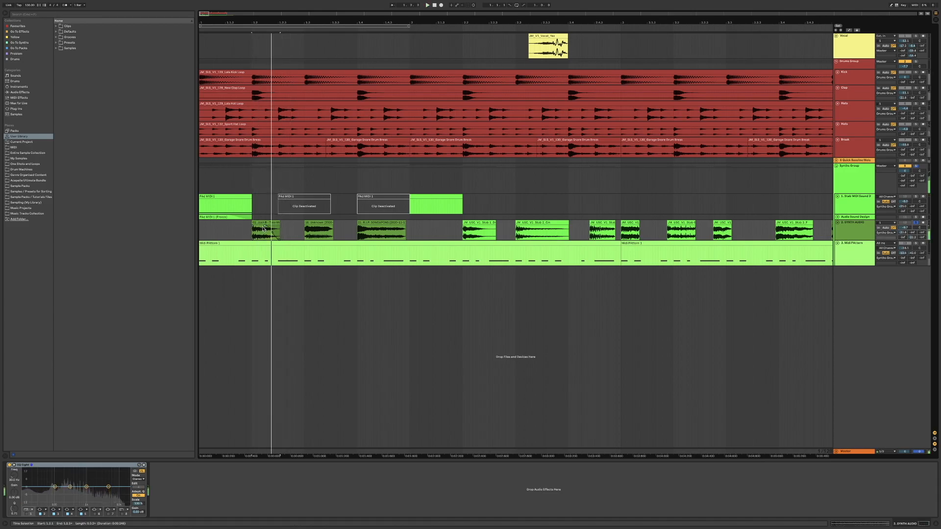
drag(264, 228, 280, 229)
key(space)
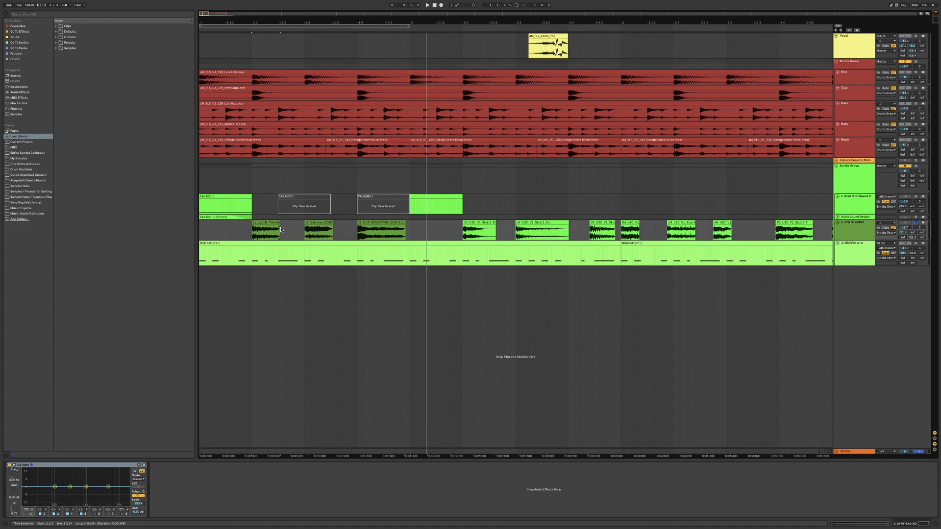
Step: Listen to the second and third sampled stab clips on the SYNTH AUDIO track
click(265, 223)
click(311, 222)
key(space)
key(space)
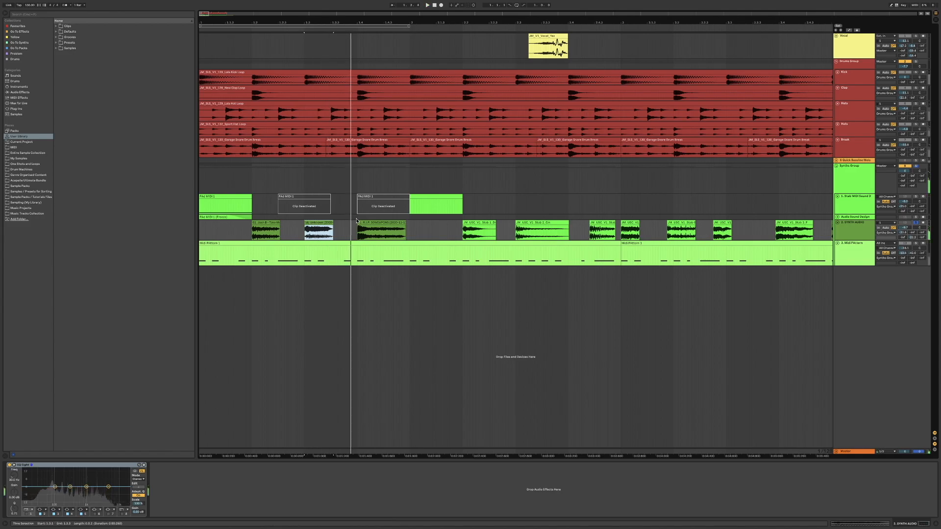
click(365, 221)
key(space)
key(space)
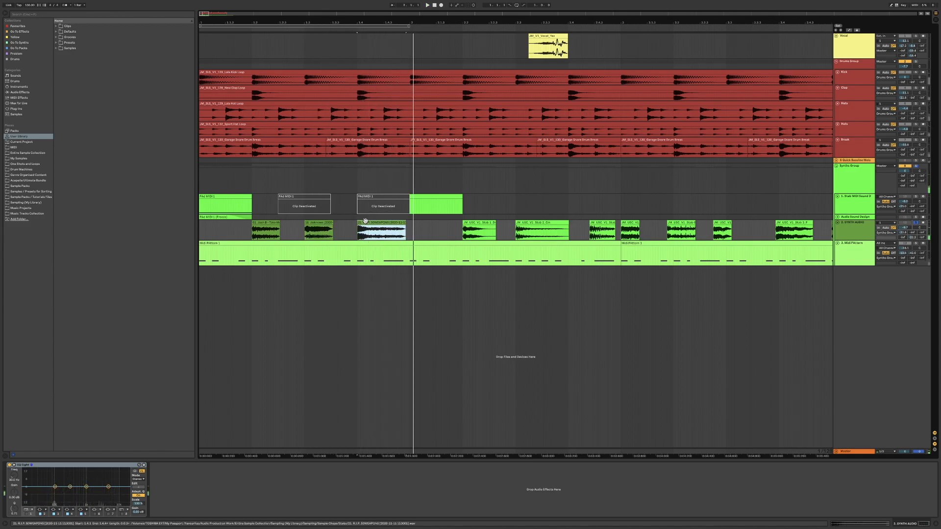
Step: Play the SYNTH AUDIO track from the first JW_USC_V1 stab clip onwards
scroll(407, 230, right, 2)
scroll(407, 230, right, 2)
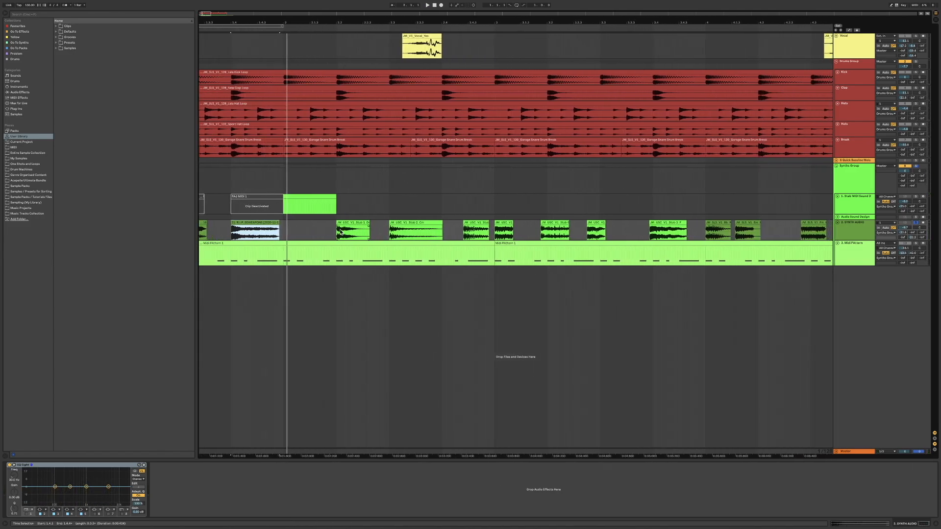
scroll(342, 232, down, 2)
click(349, 223)
key(space)
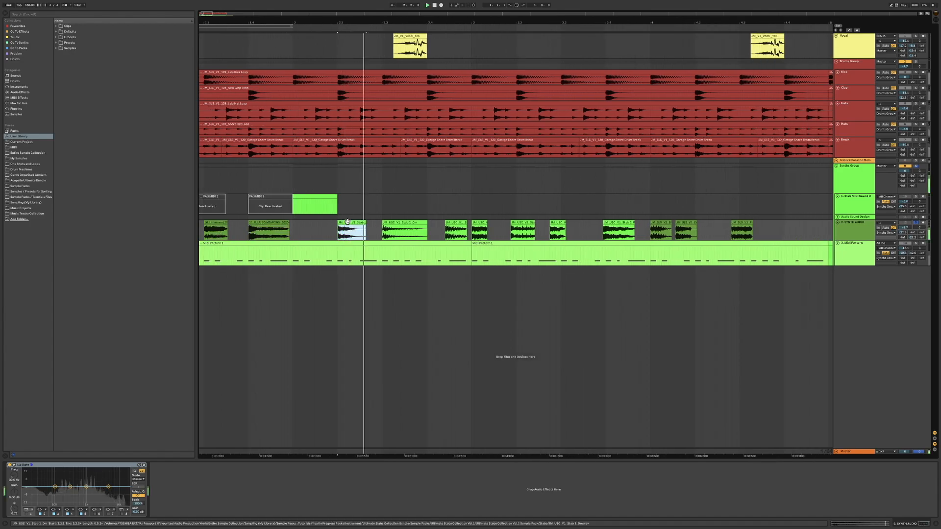
scroll(372, 225, down, 3)
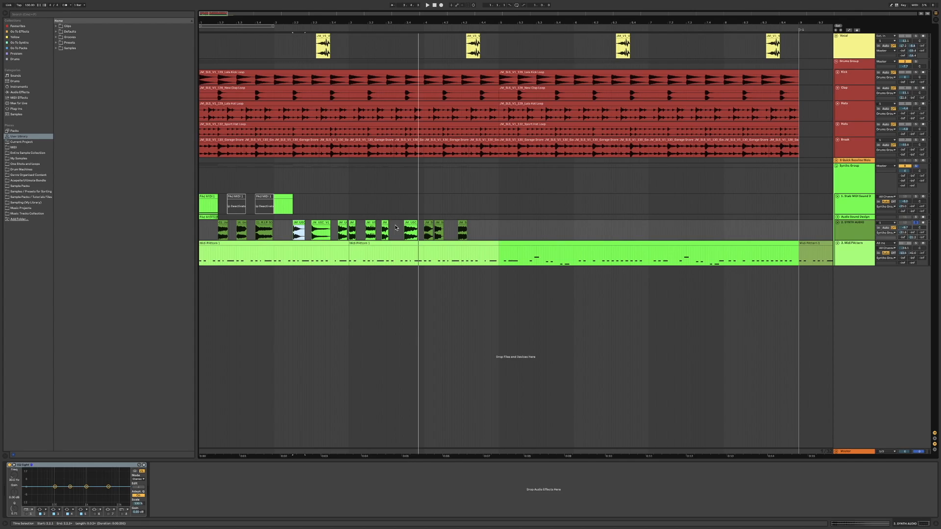
Step: Select the stab clip at bar 3 on the SYNTH AUDIO track and play the remaining stabs
scroll(299, 256, up, 5)
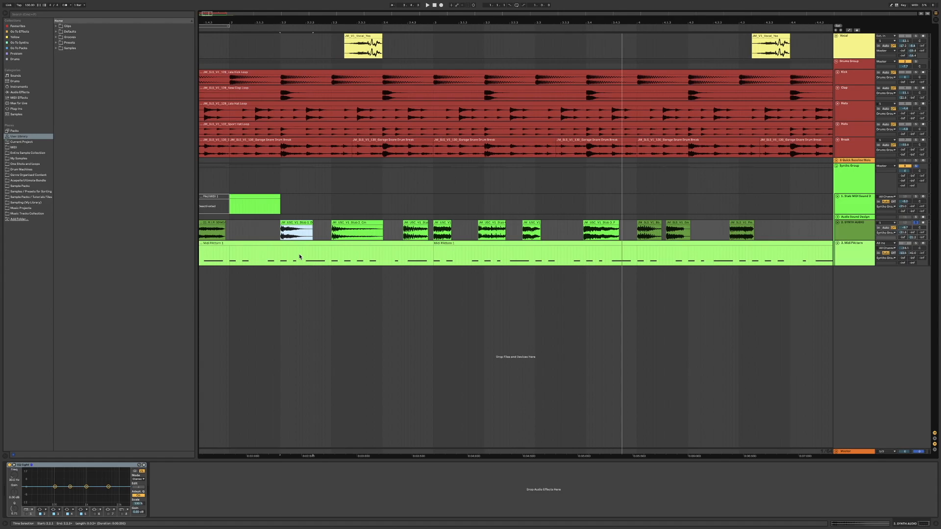
scroll(299, 257, down, 3)
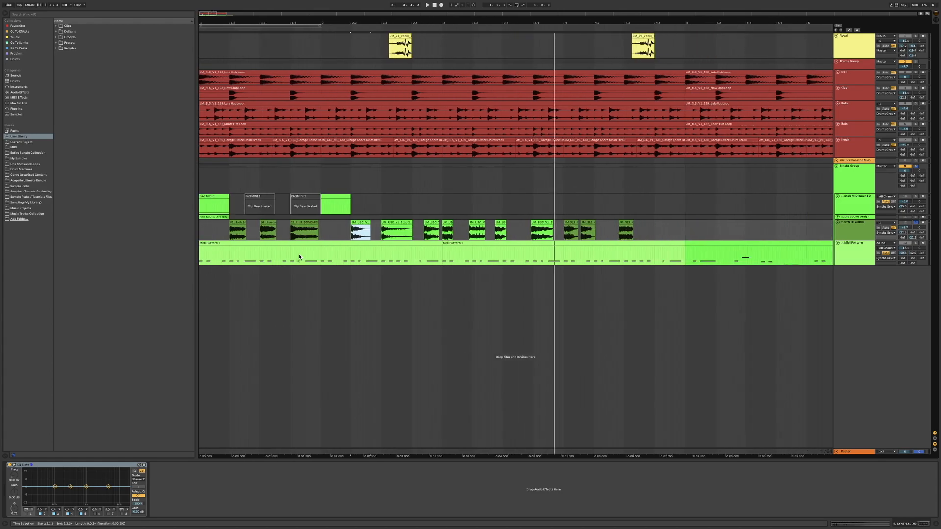
click(334, 226)
click(344, 223)
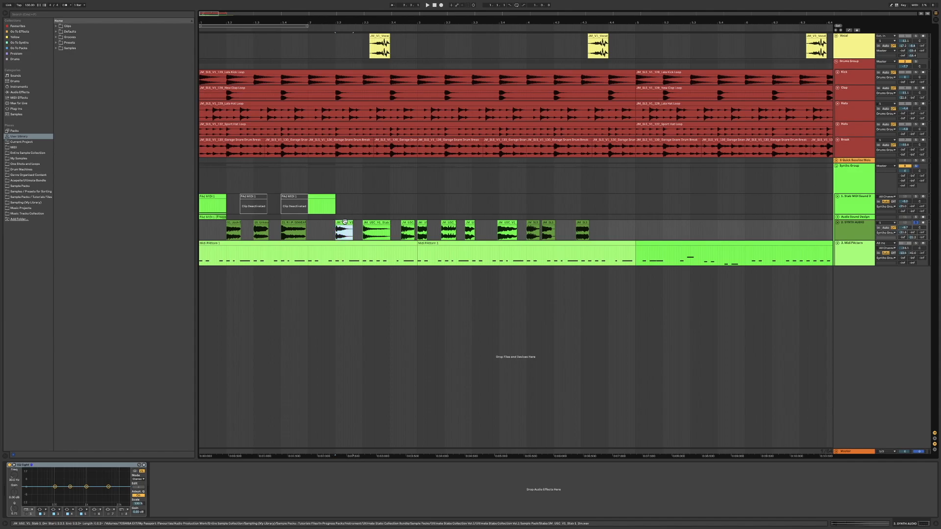
click(420, 222)
key(space)
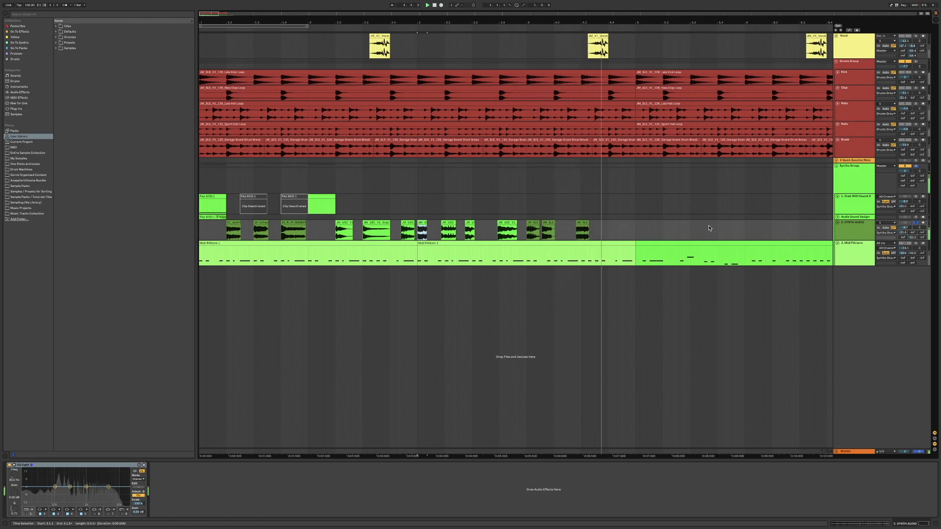
key(space)
Step: Select the Midi Pattern track to show its instrument rack and effects
click(629, 231)
scroll(630, 231, down, 2)
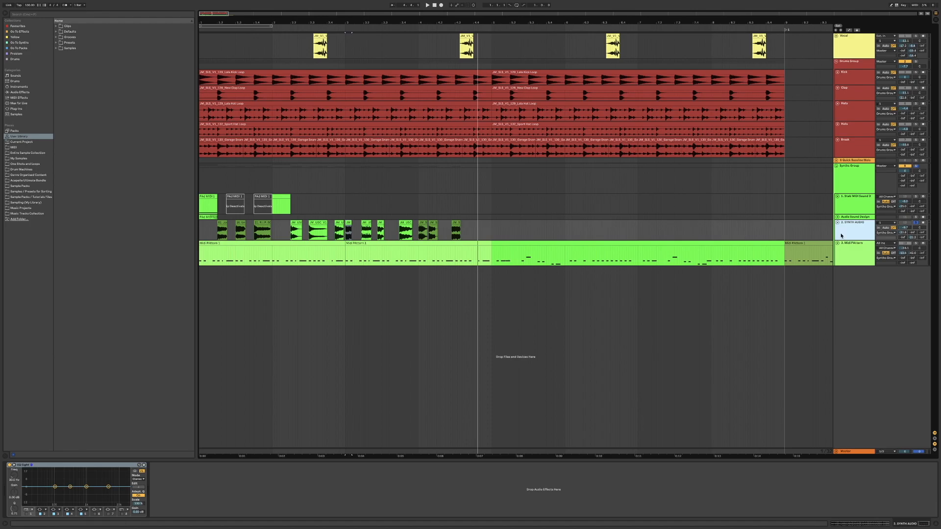
click(858, 258)
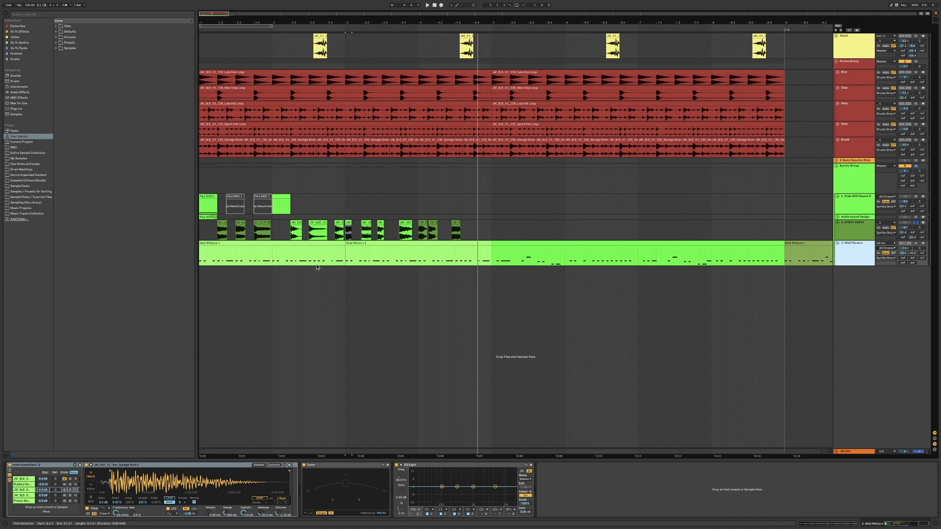
Step: Solo the Midi Pattern track and play its stab pattern on its own
scroll(316, 268, right, 1)
scroll(319, 268, left, 1)
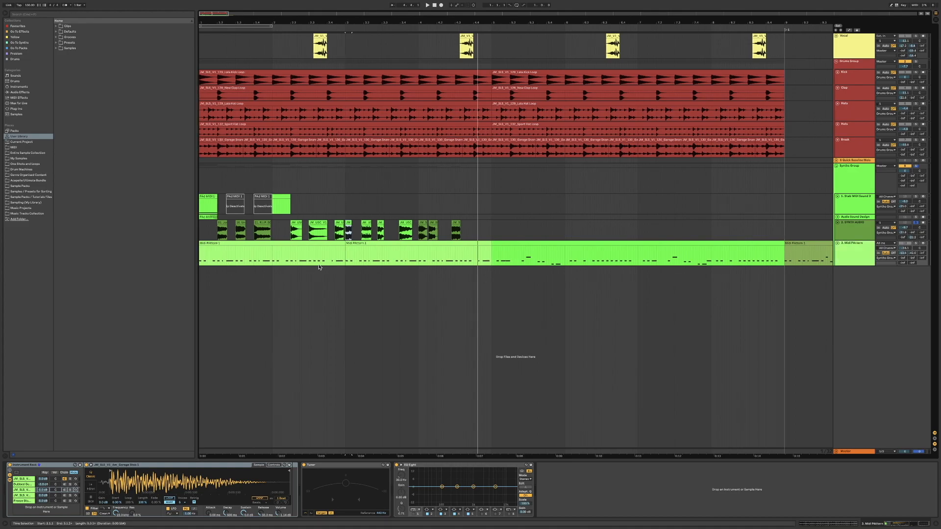
click(857, 248)
click(915, 244)
key(space)
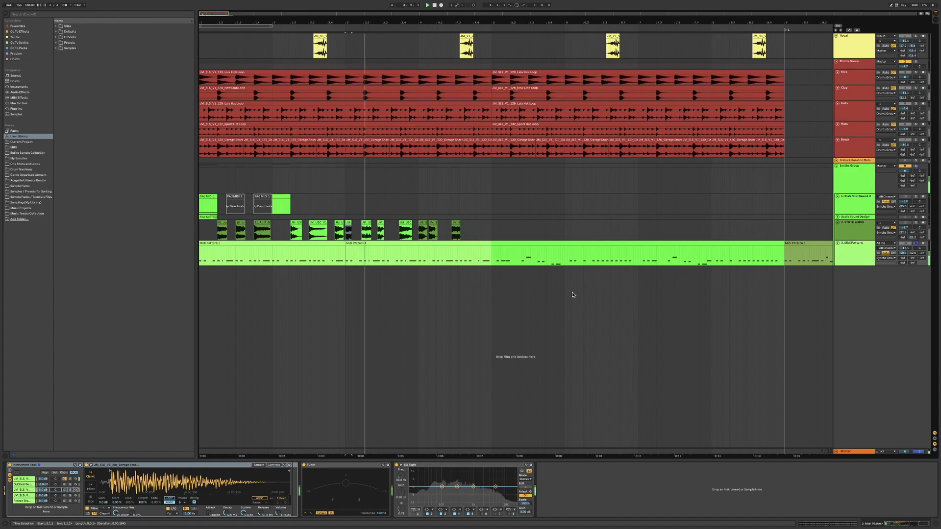
Step: Solo the Rave Stab chain in the instrument rack and play the first Midi Pattern clip
click(249, 244)
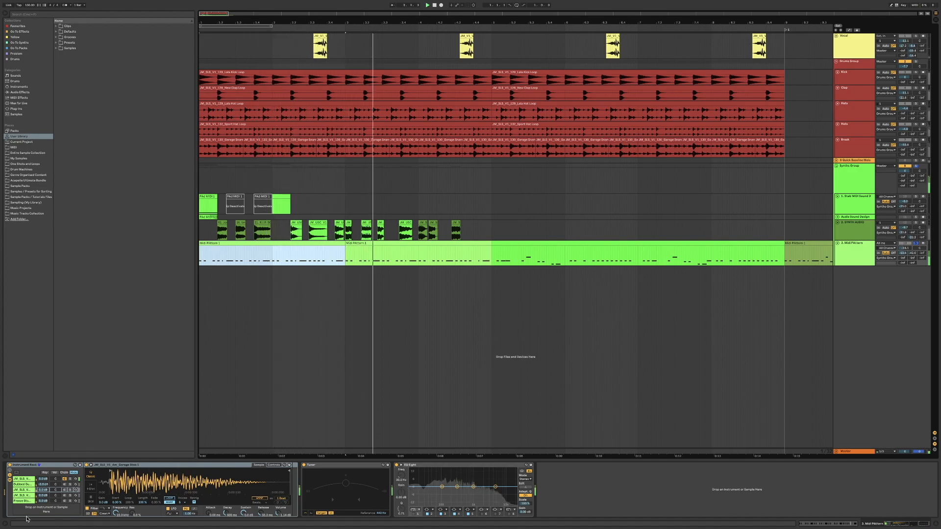
click(70, 479)
key(space)
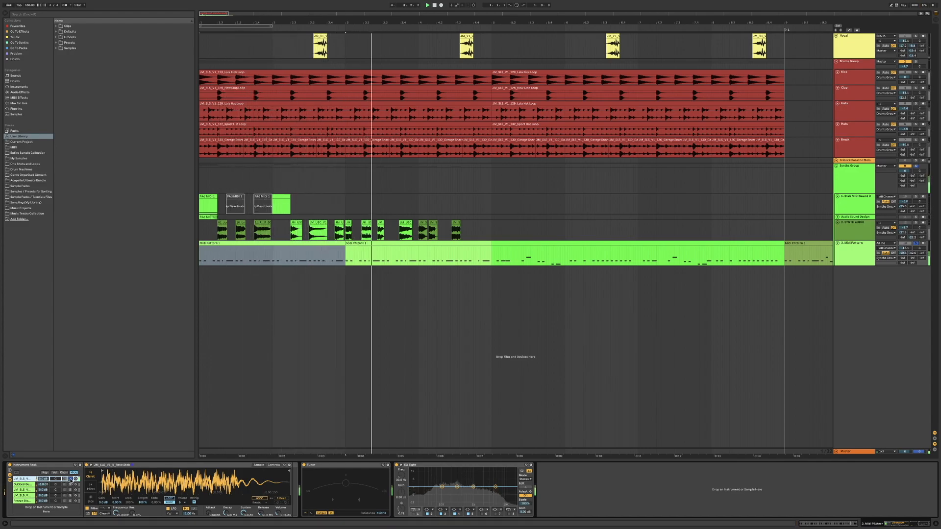
key(space)
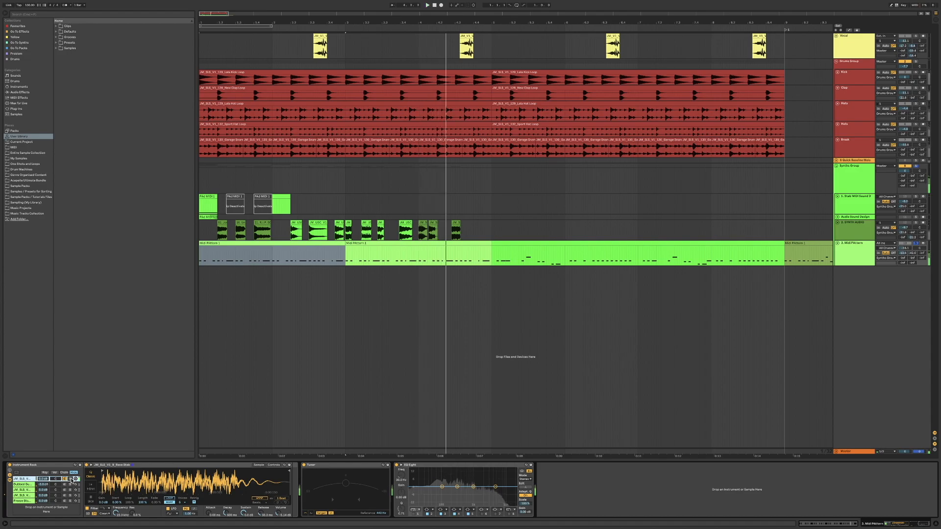
click(284, 242)
key(space)
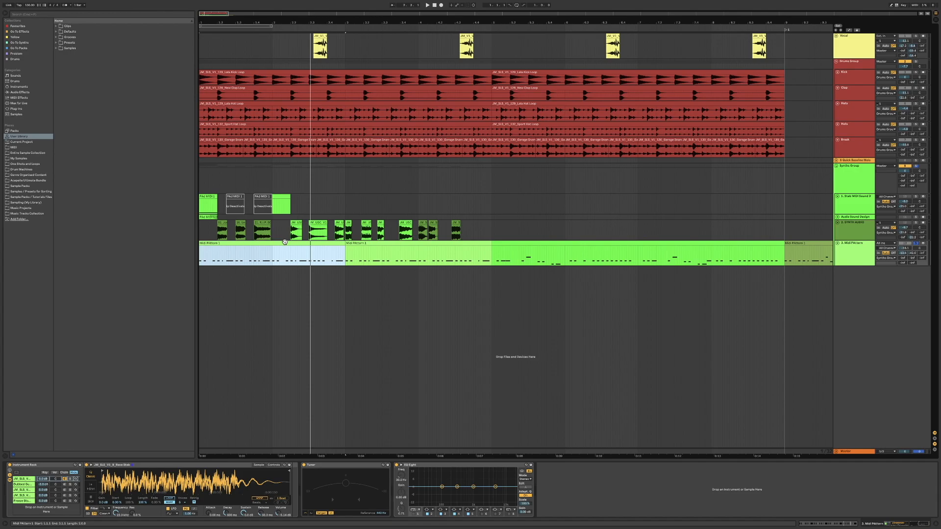
key(space)
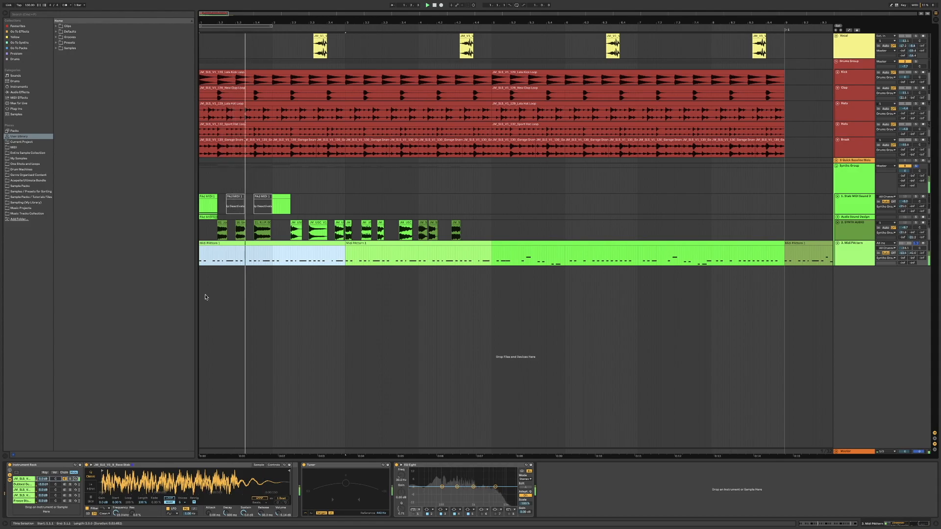
Step: Play the pattern while switching the chain solos between the Dubbed Guitar, Garage Stab and Rave Stab chains
click(67, 485)
key(space)
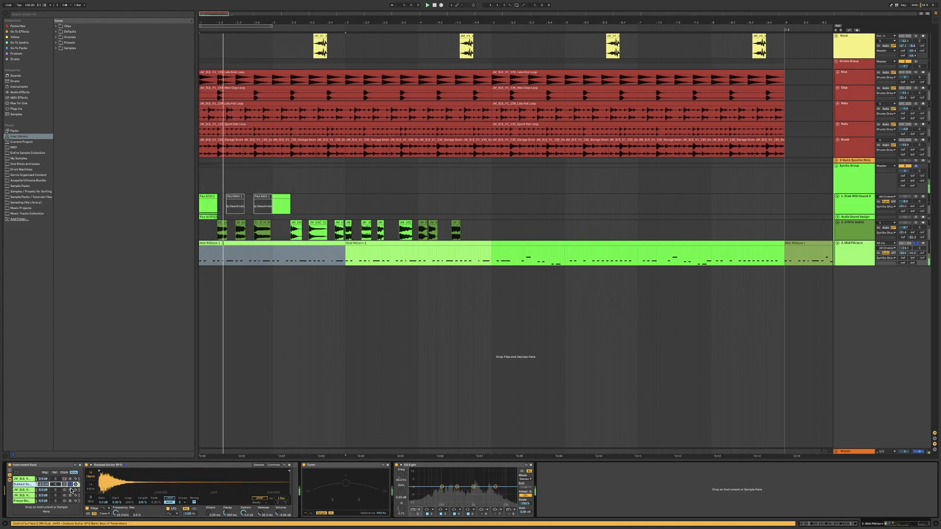
click(70, 490)
click(71, 480)
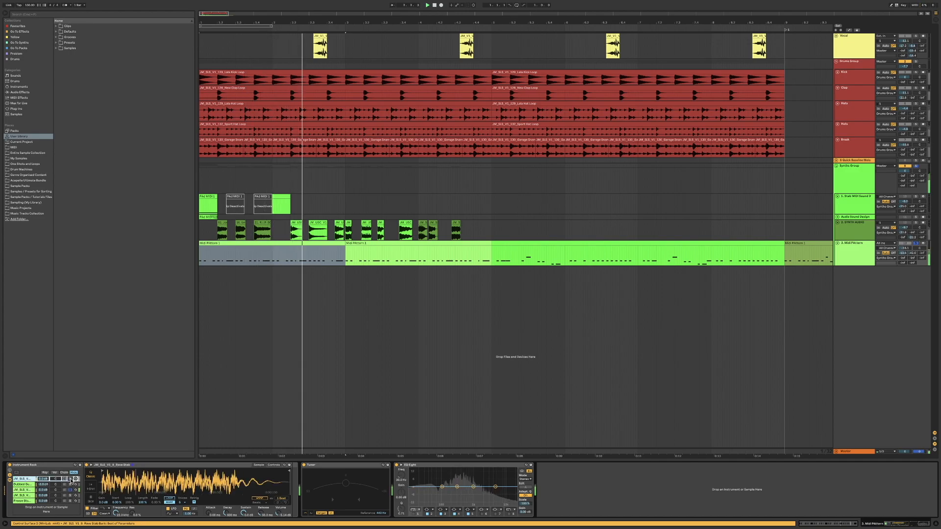
key(space)
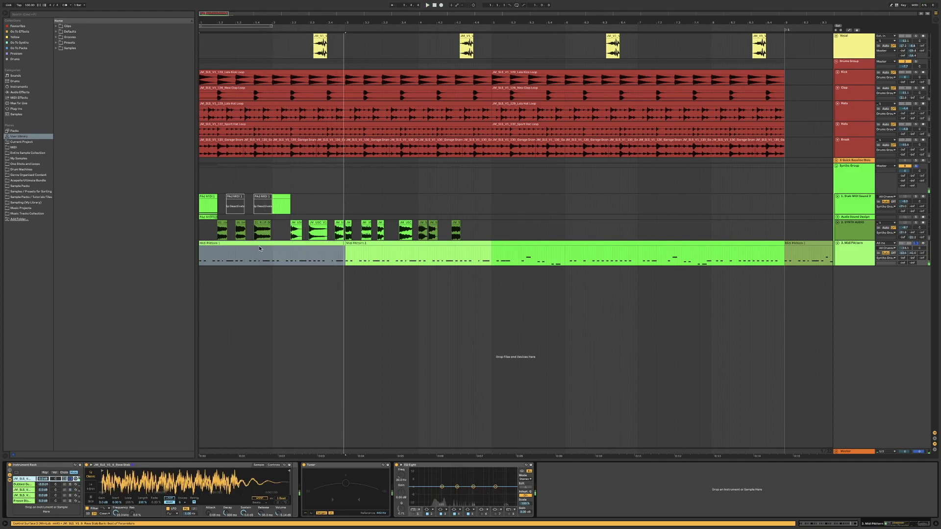
Step: Open the first Midi Pattern clip's notes and examine its single-pitch rhythm during playback
double_click(260, 249)
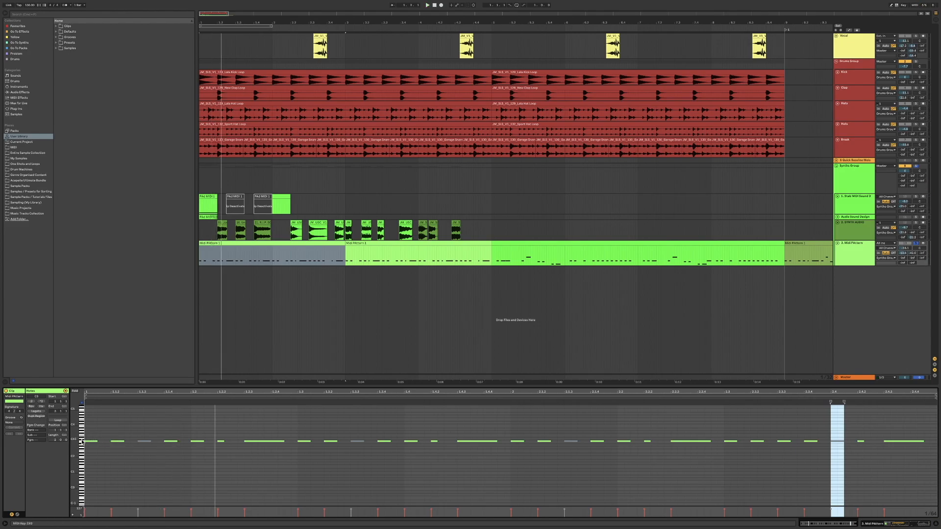
drag(90, 431, 209, 465)
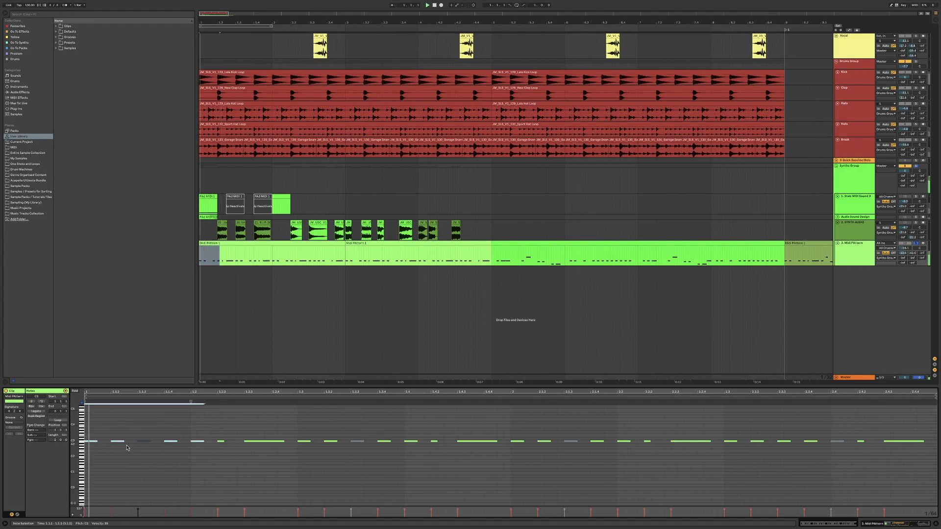
click(127, 448)
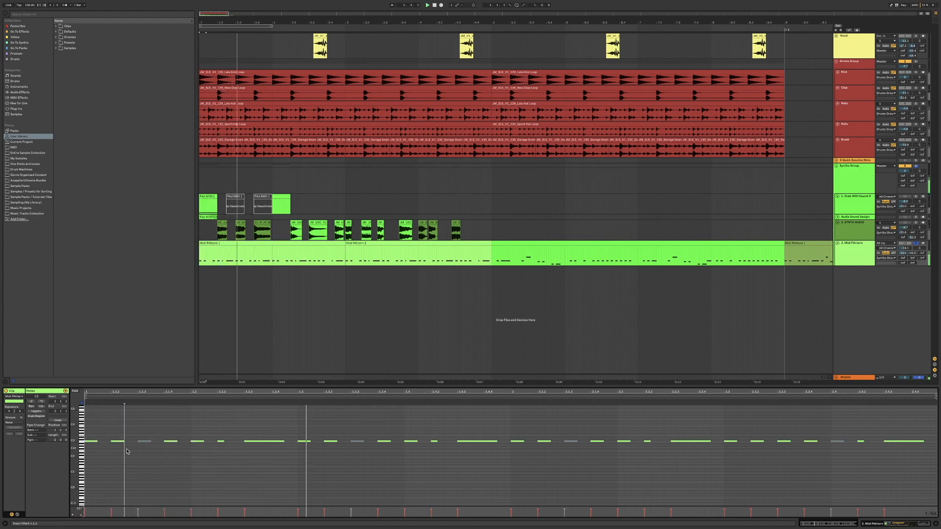
click(89, 400)
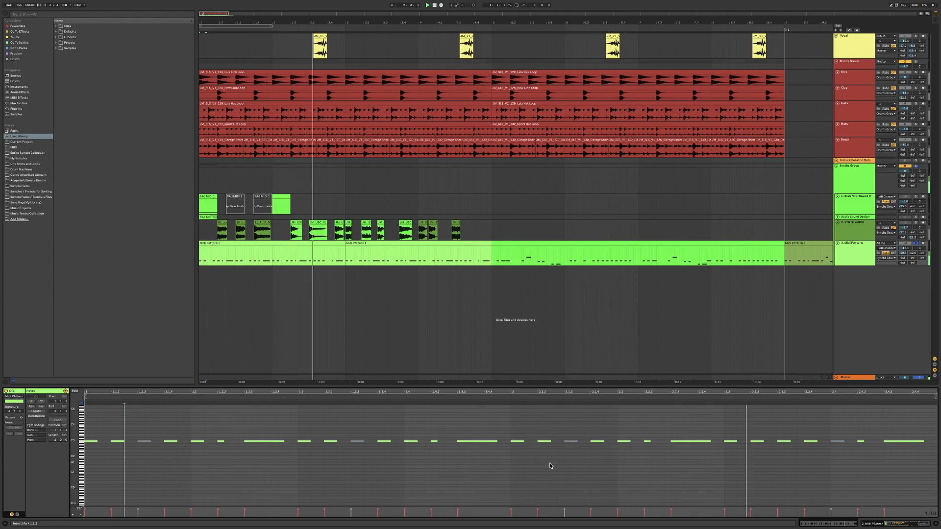
Step: Examine the notes of the four-bar Midi Pattern clip at bar 5 and play it from a note midway
click(529, 245)
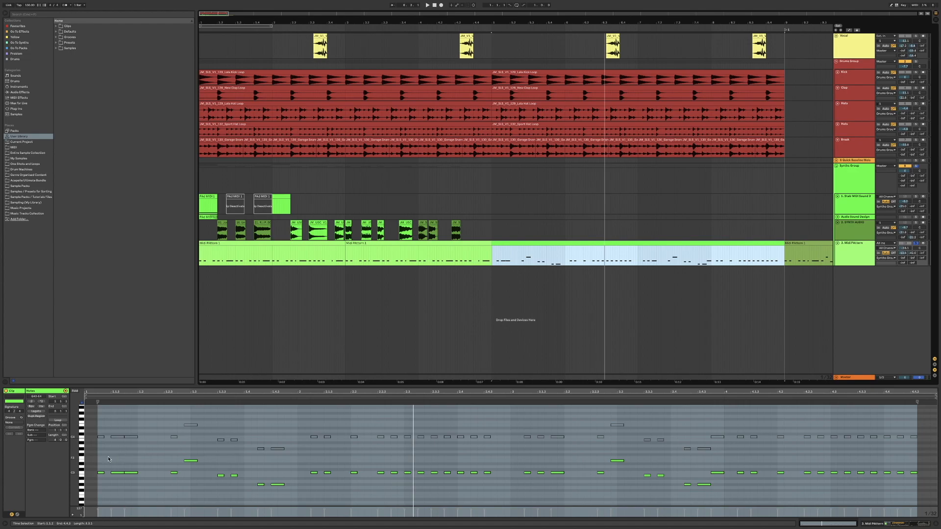
key(space)
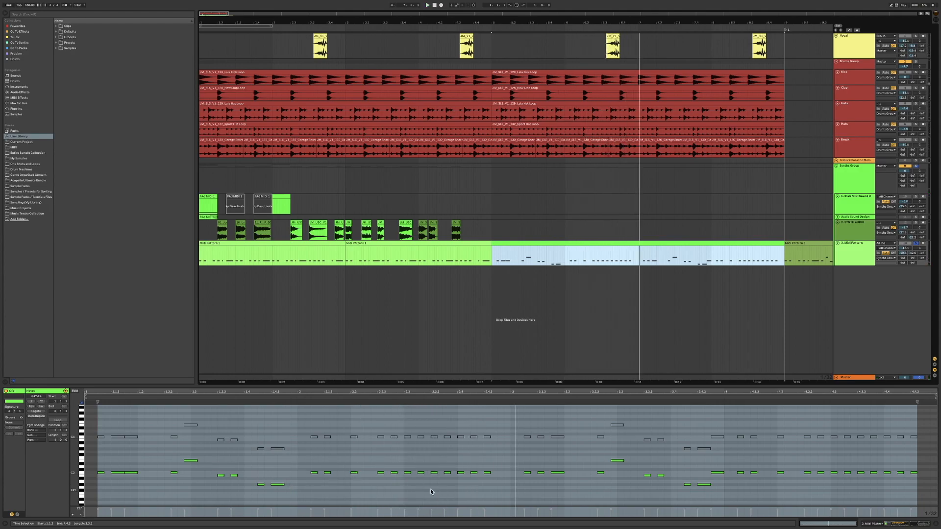
click(407, 472)
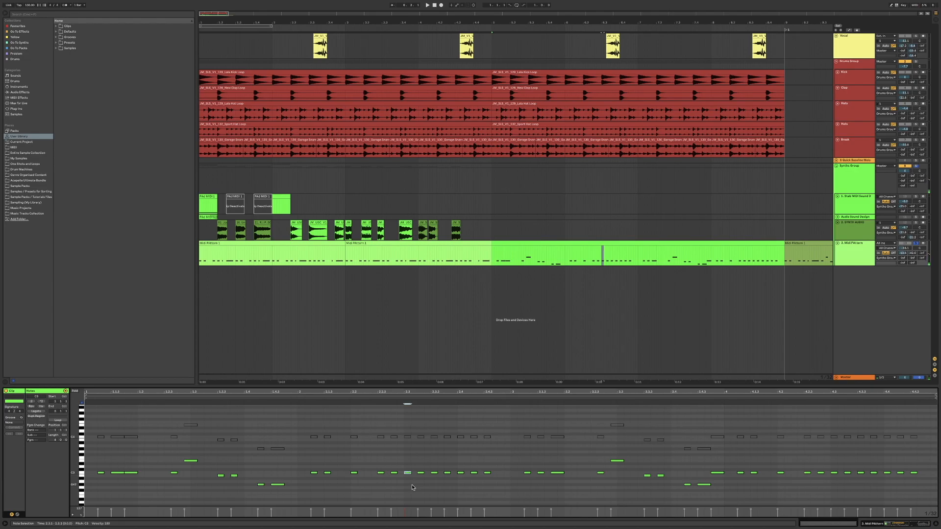
key(space)
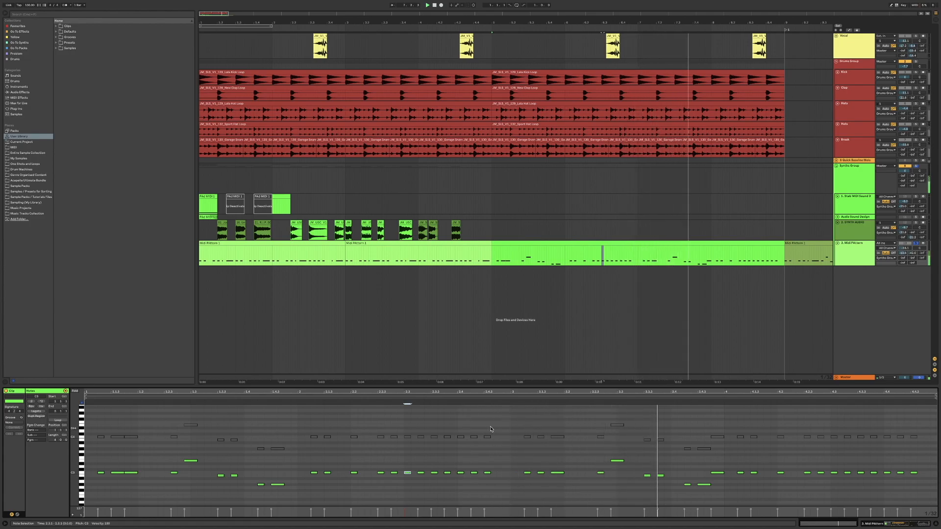
Step: Loop the last Midi Pattern clip at bar 9 and listen to it
click(552, 315)
scroll(572, 284, right, 5)
scroll(575, 279, right, 1)
click(566, 243)
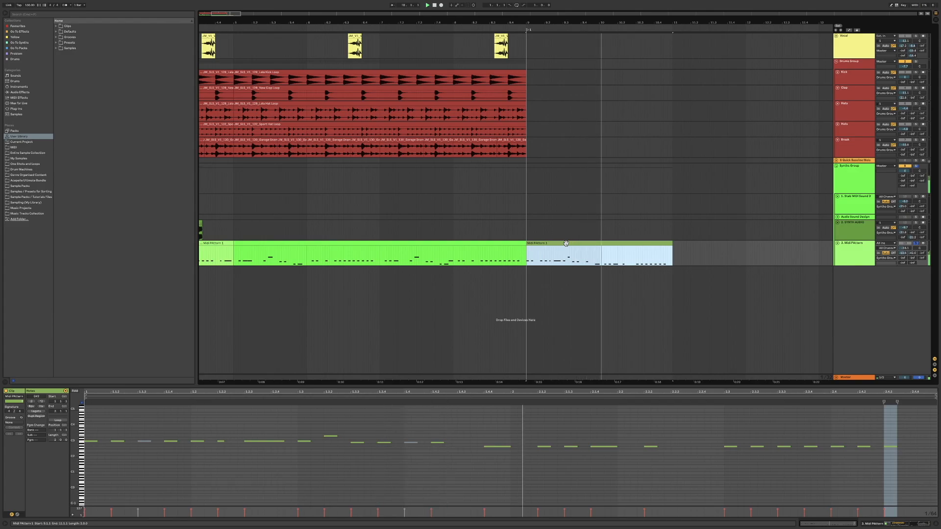
key(ctrl+l)
key(minus)
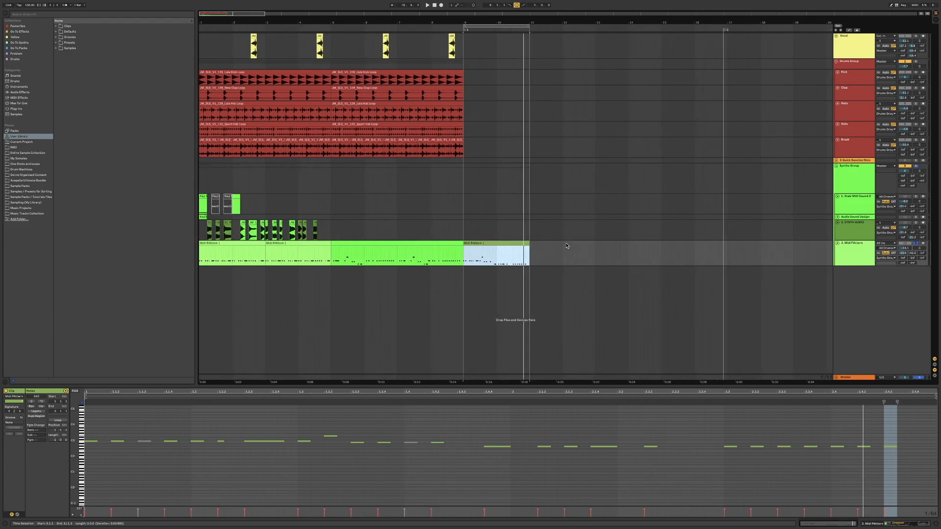
Step: Extend the loop back to bar 1 and play the first Midi Pattern clip
drag(465, 27, 37, 78)
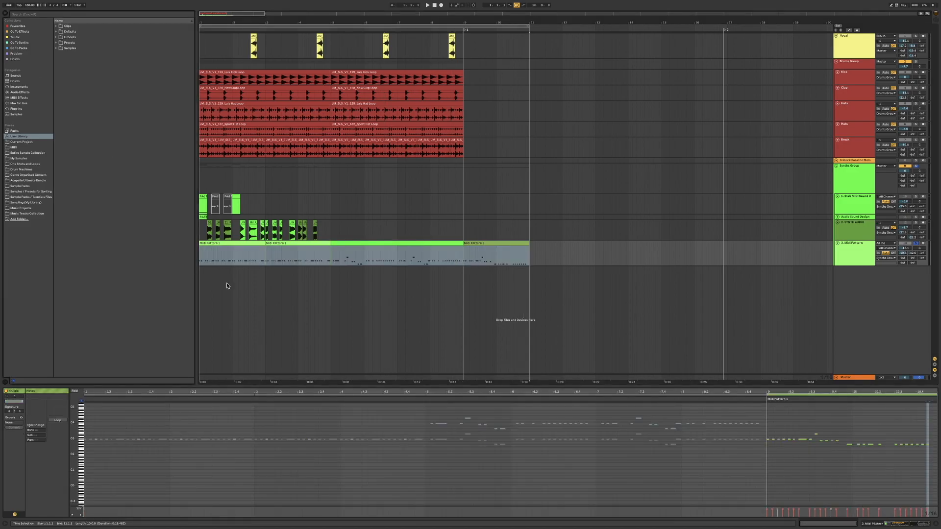
click(210, 245)
key(space)
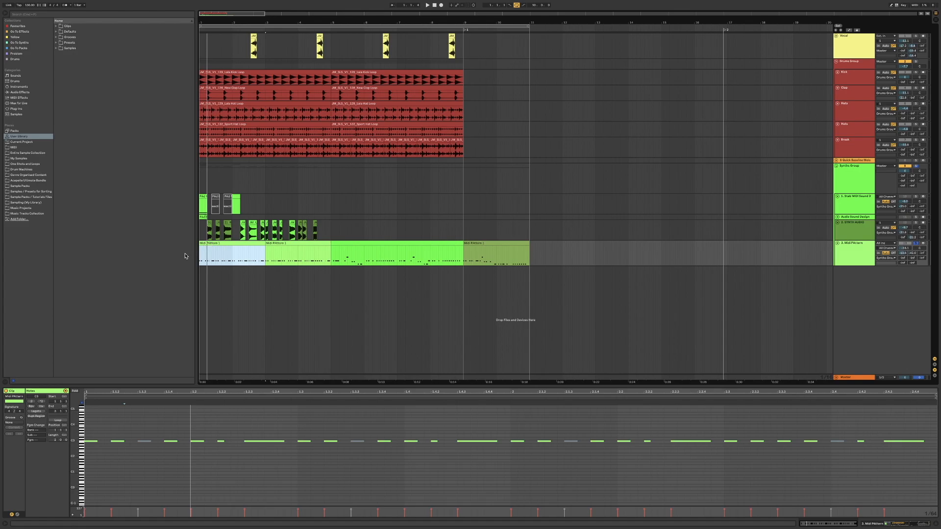
key(space)
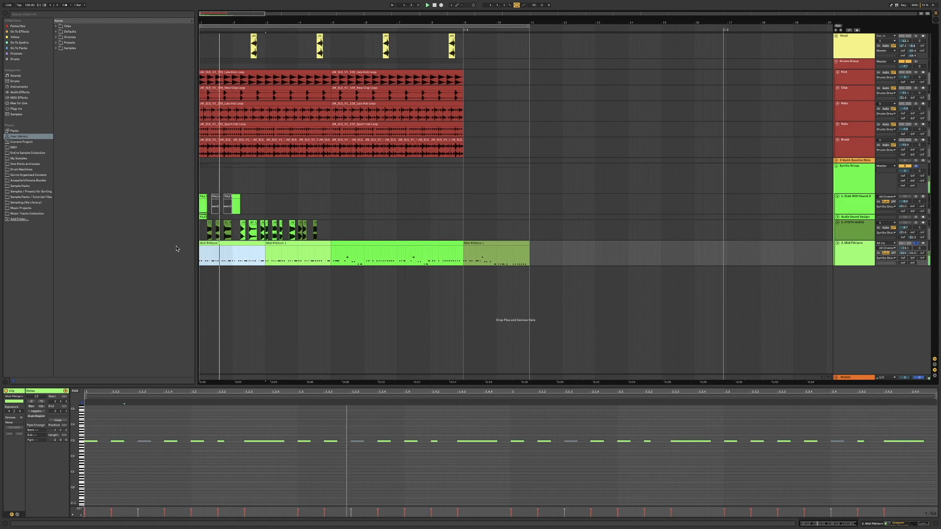
Step: Unsolo the Midi Pattern track to hear it with the drums and vocal, restore its solo and stop playback
click(916, 244)
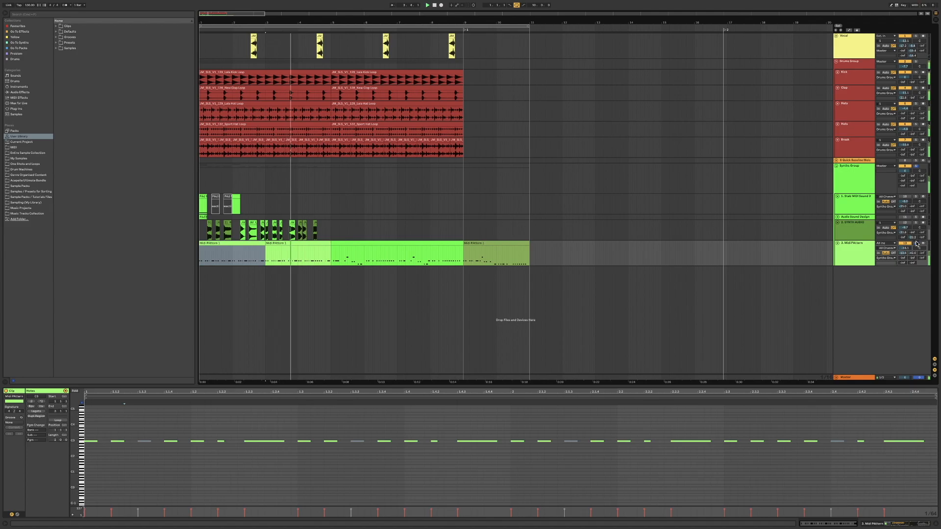
click(917, 243)
key(space)
Step: Select the Midi Pattern clip at bar 3, show the track's devices and play the pattern with the Dubbed Guitar chain soloed
click(302, 241)
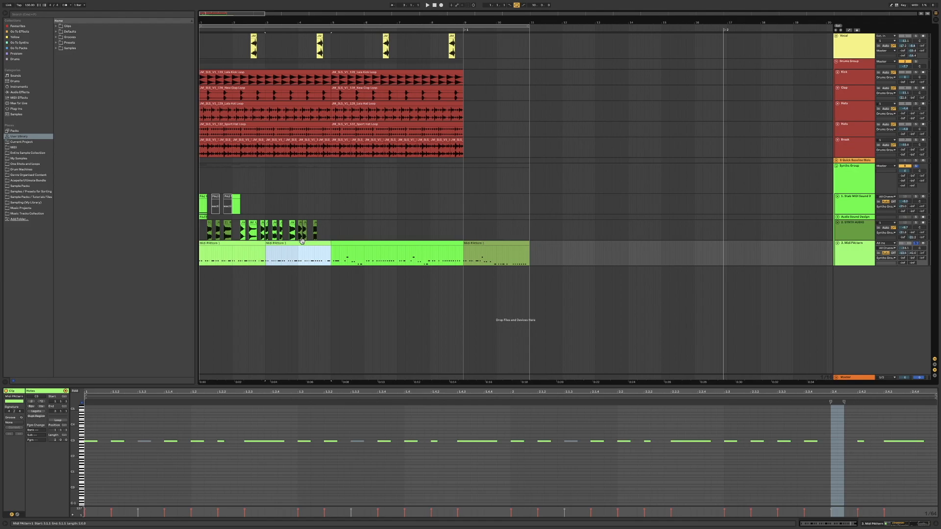
click(854, 254)
key(space)
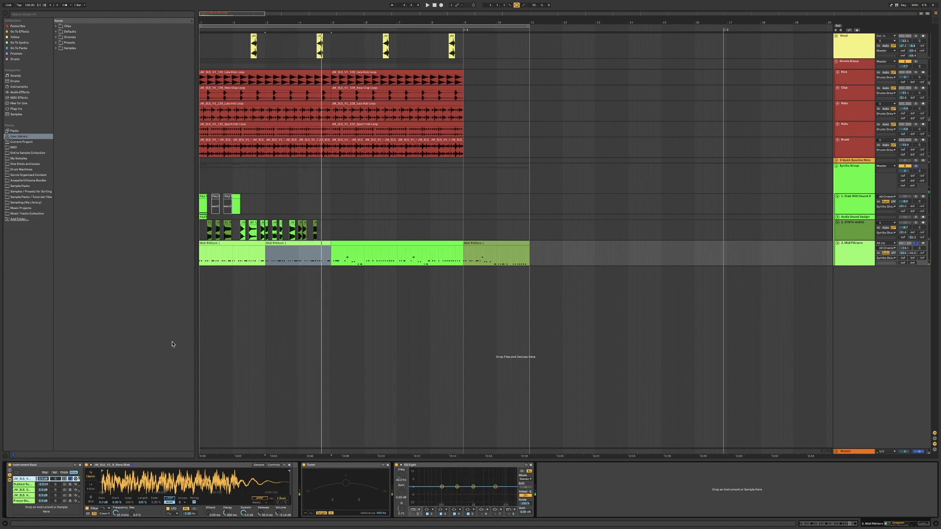
click(71, 486)
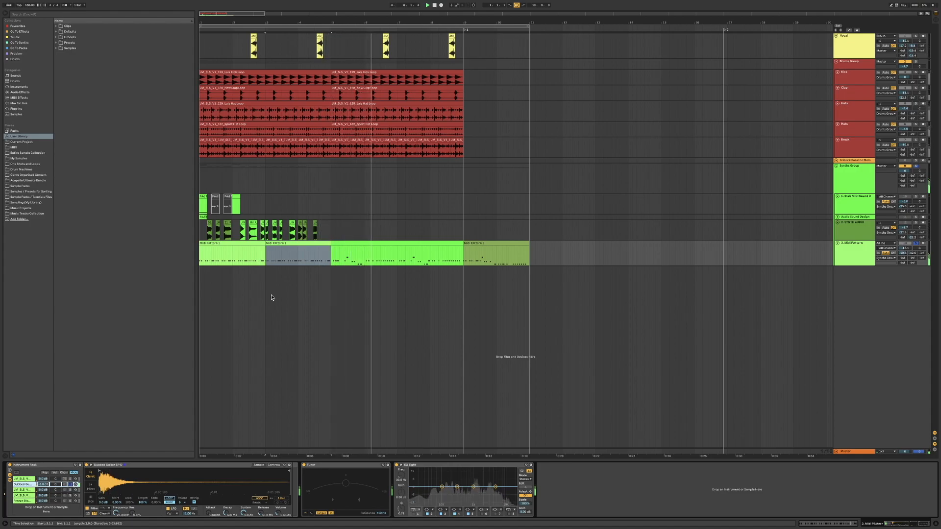
Step: Set the playback loop to the four-bar Midi Pattern clip from bar 5 to bar 9
click(374, 244)
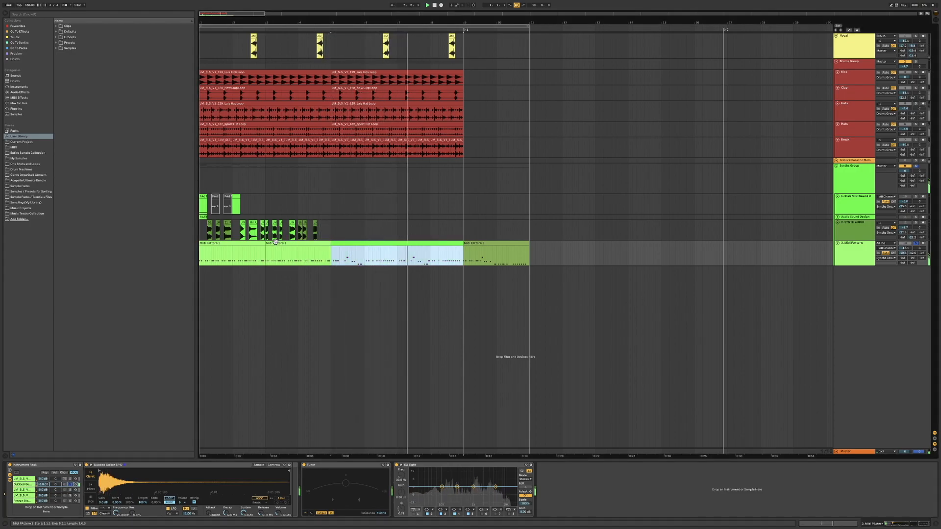
shift+click(243, 243)
click(392, 242)
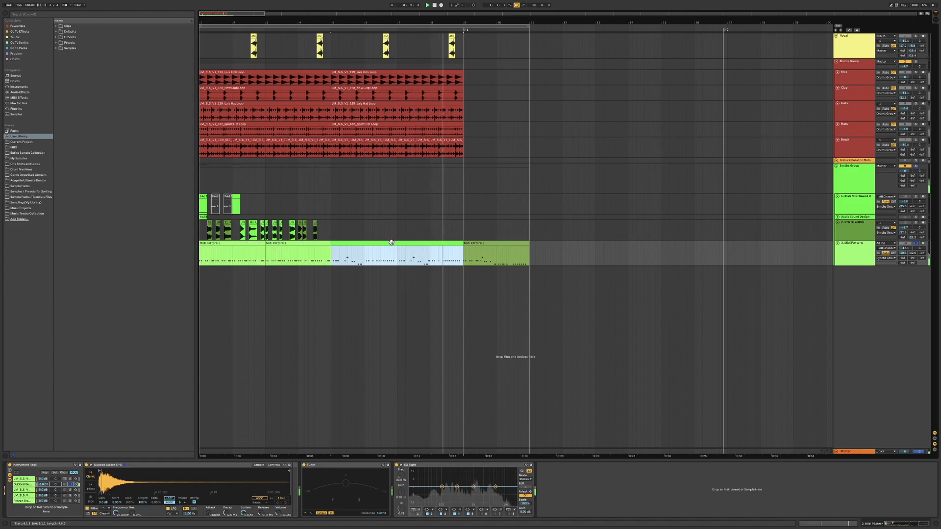
key(ctrl+l)
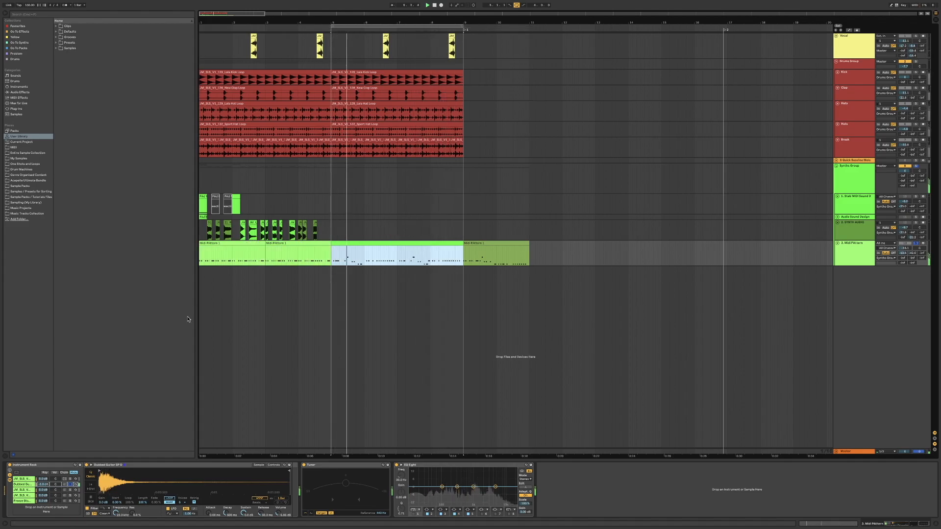
Step: Examine the samples in the rack's Rave Stab and Dubbed Guitar chains
click(40, 479)
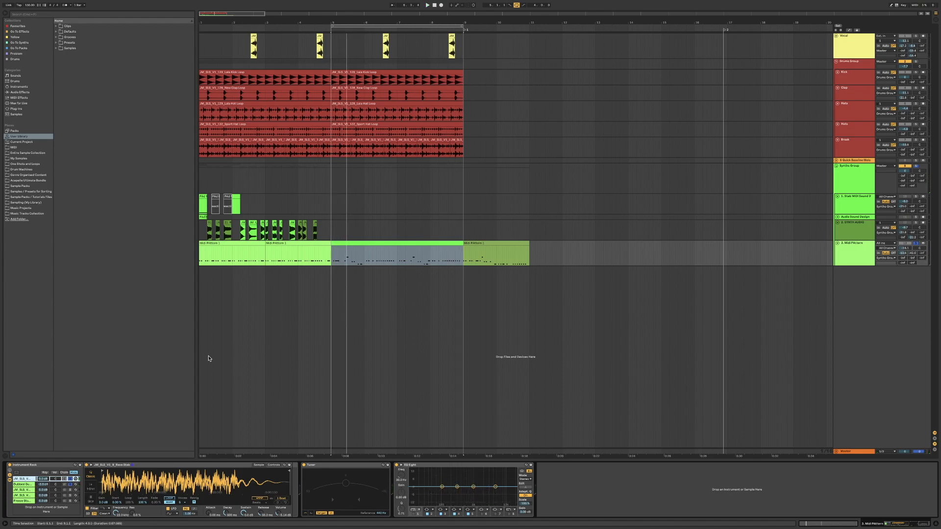
click(27, 486)
key(Up)
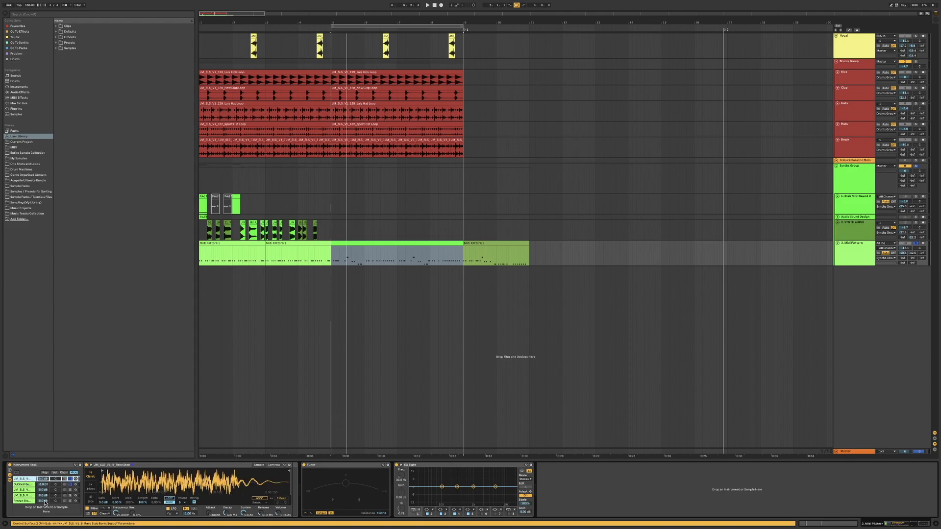
Step: Play the looped pattern with the Garage Stab chain, then switch the solo to the Piano Stab chain
click(24, 490)
key(space)
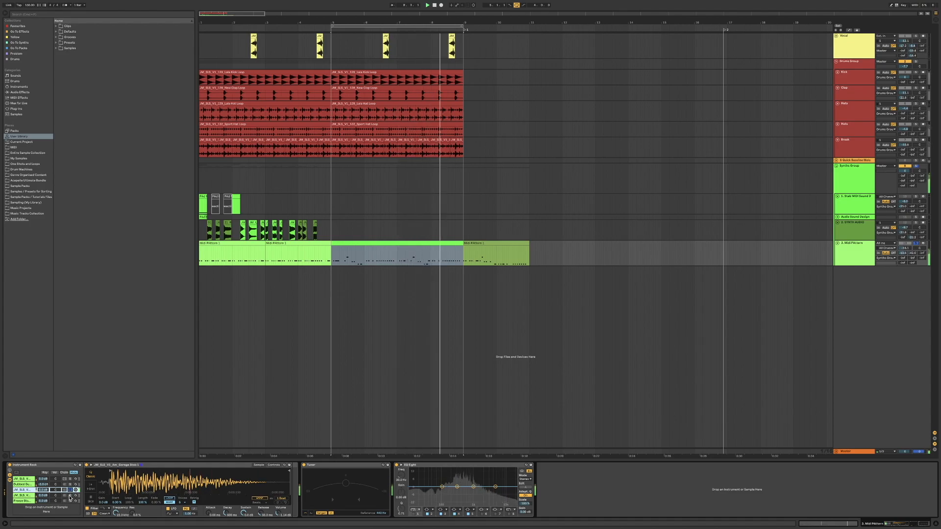
click(70, 496)
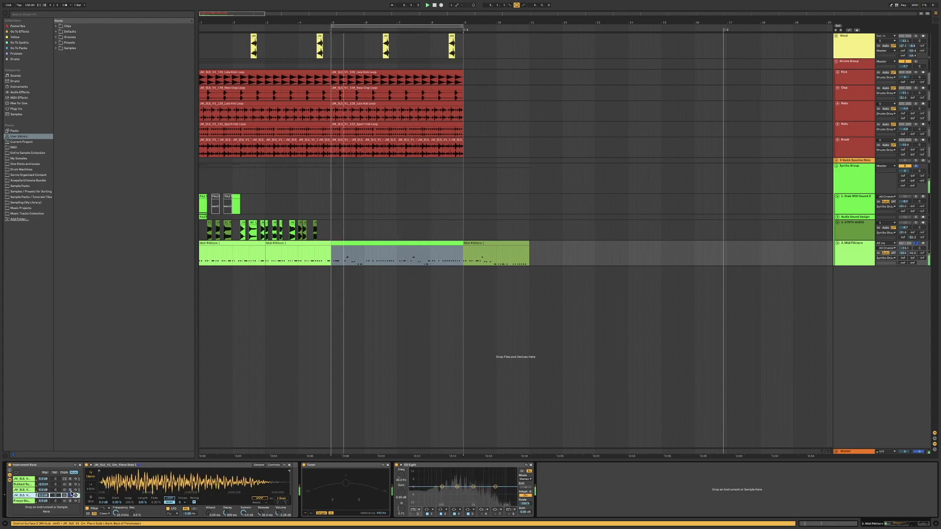
click(70, 491)
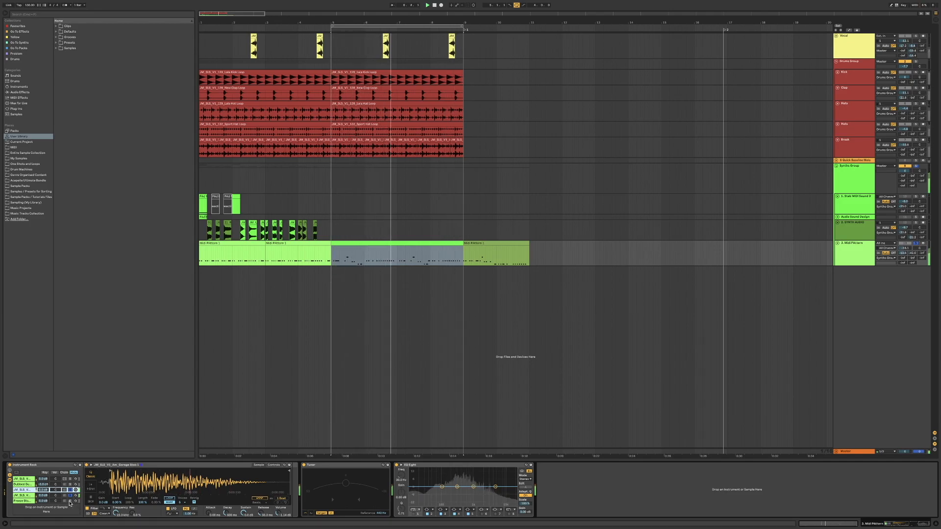
Step: Solo the rack's Freeze Stab MIDI Sound Design chain, listen to the looped pattern with it and stop playback
click(71, 502)
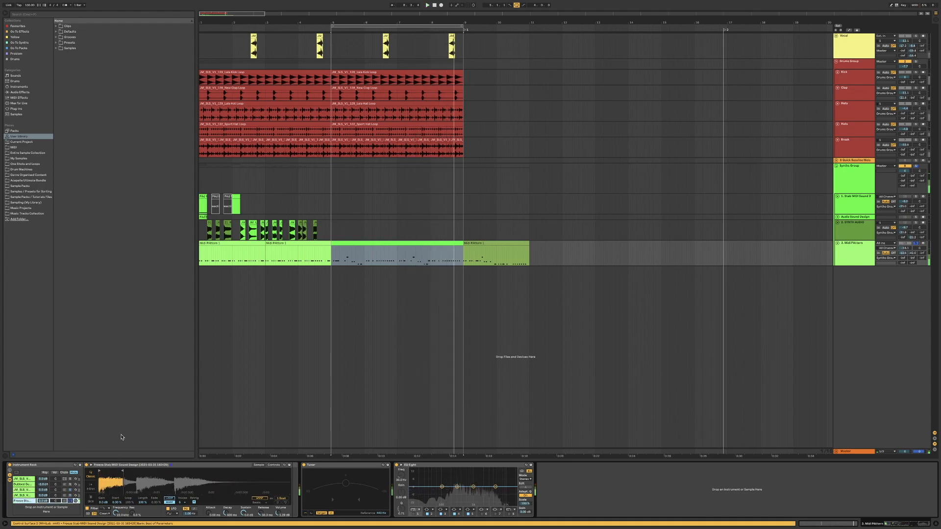
key(space)
scroll(113, 487, left, 1)
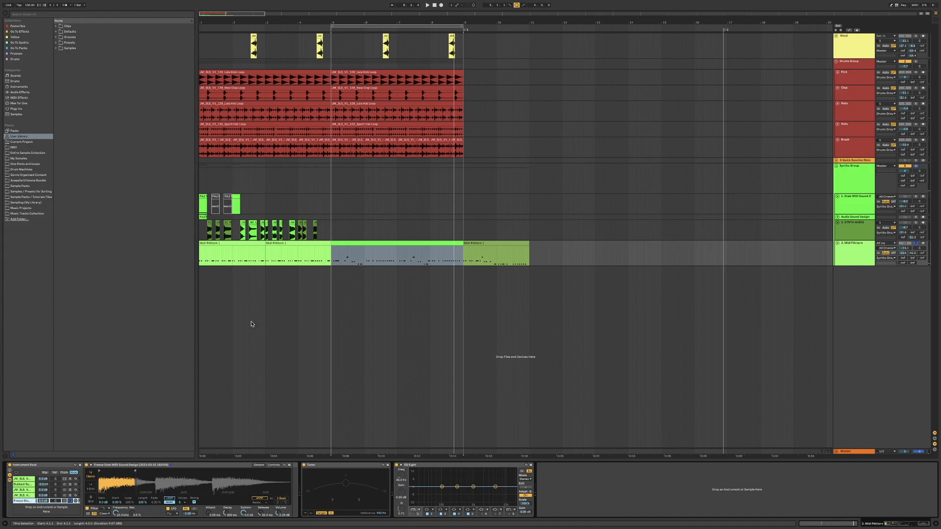
Step: Unfold the Audio Sound Design track at the start of the arrangement and show the Midi Pattern track's devices
scroll(218, 336, up, 12)
scroll(218, 333, down, 6)
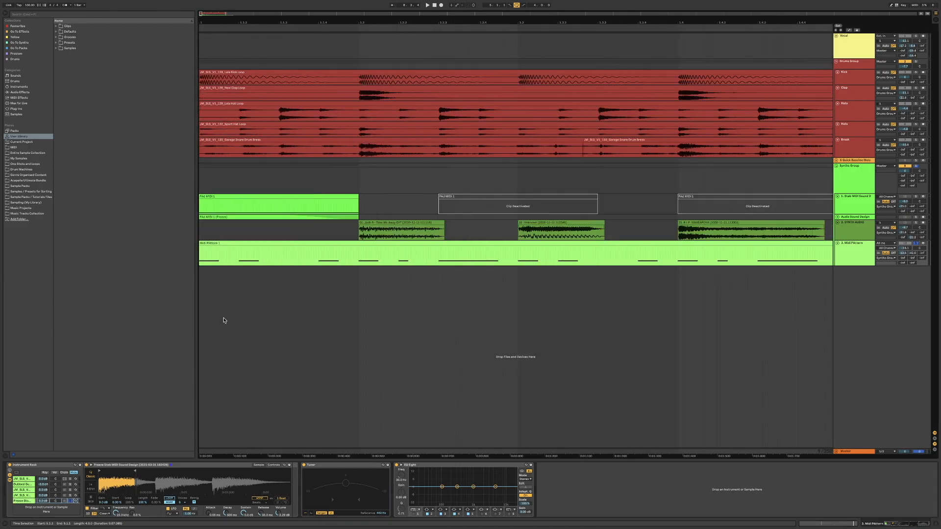
click(837, 217)
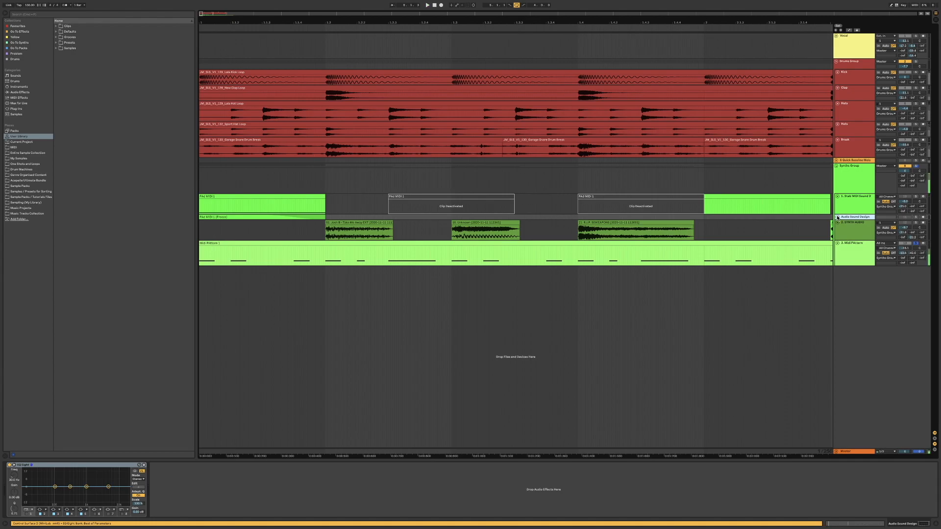
click(837, 216)
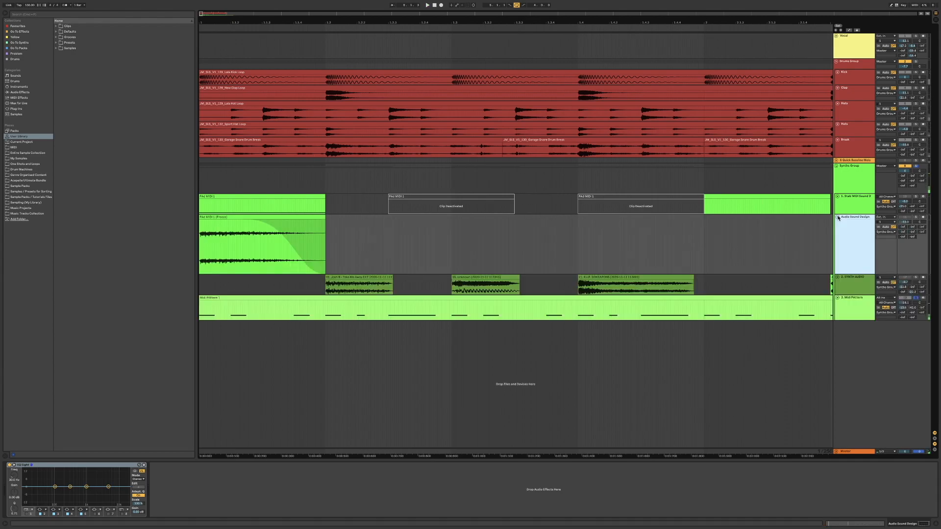
click(854, 309)
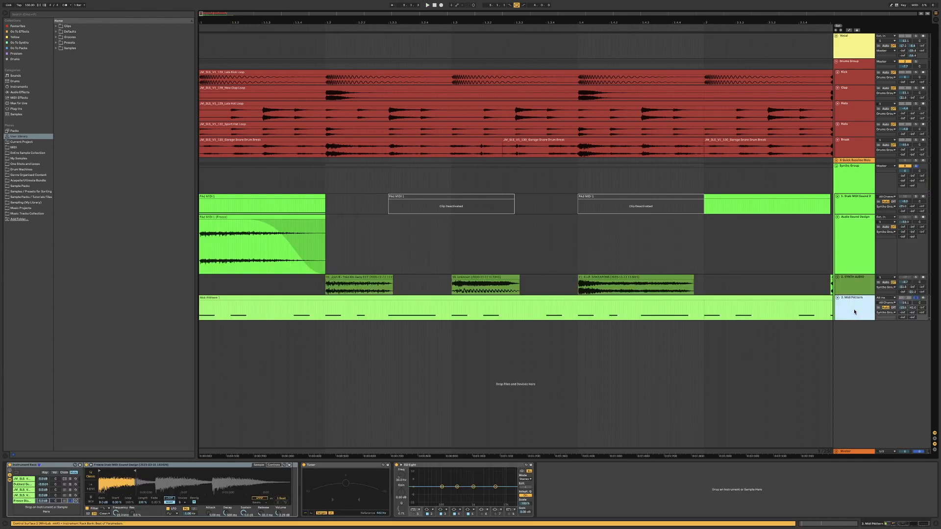
Step: Bring the frozen Pad MIDI clip from the Audio Sound Design track to the sampler in the Midi Pattern rack
click(223, 216)
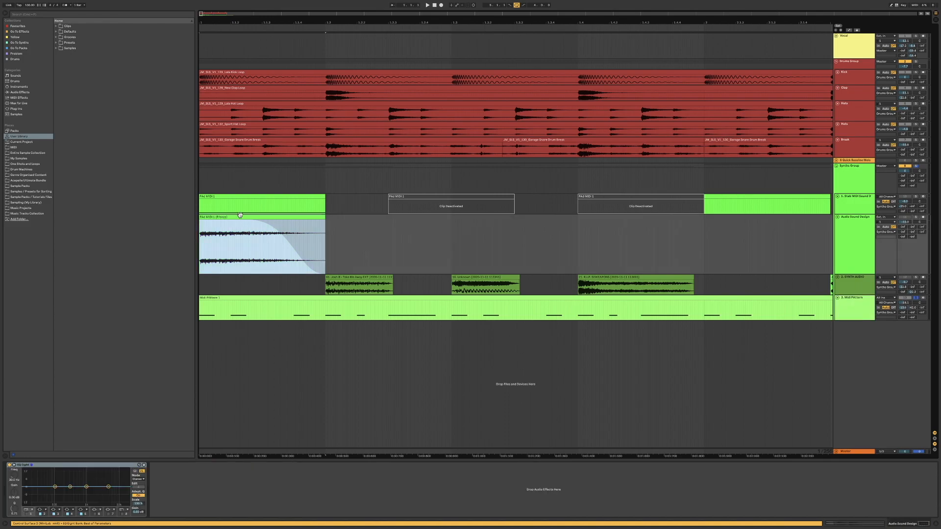
drag(241, 268, 242, 241)
click(848, 305)
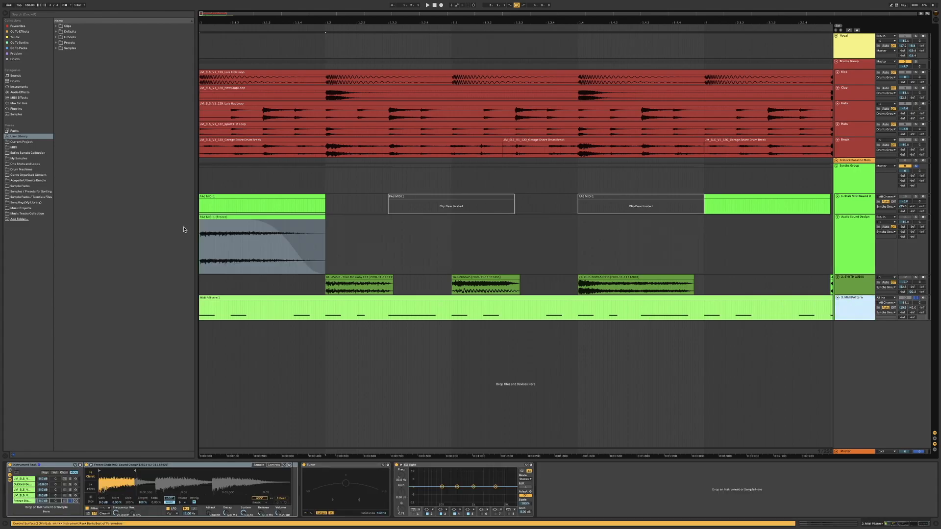
click(217, 217)
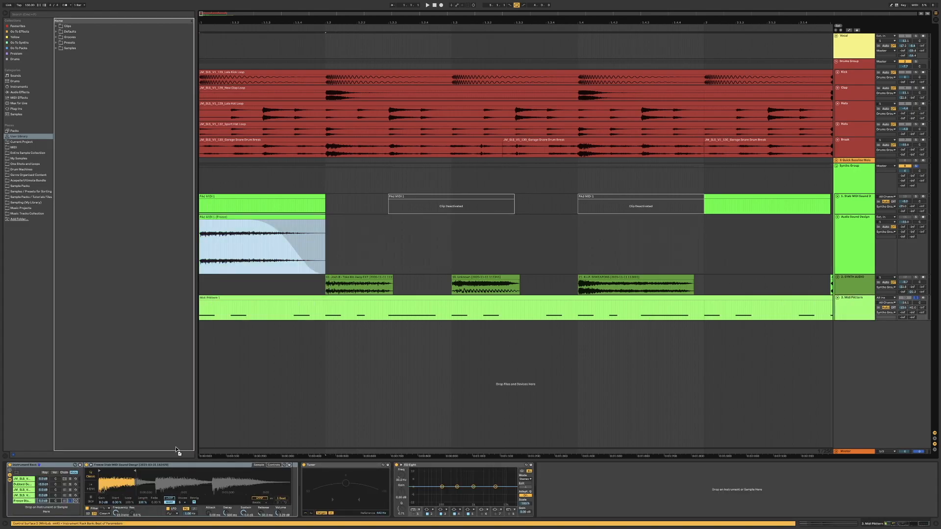
key(space)
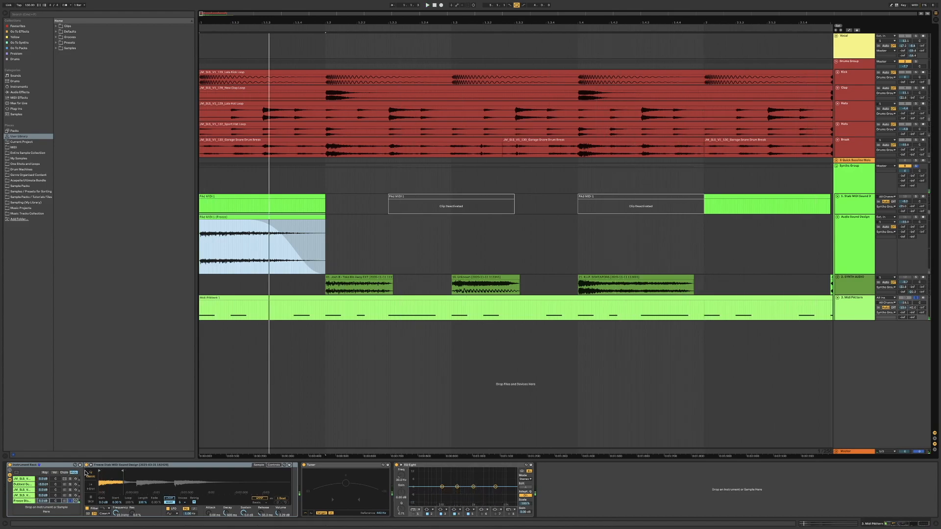
Step: Arm the Midi Pattern track for recording, play the arrangement and select the track to show its rack
click(922, 297)
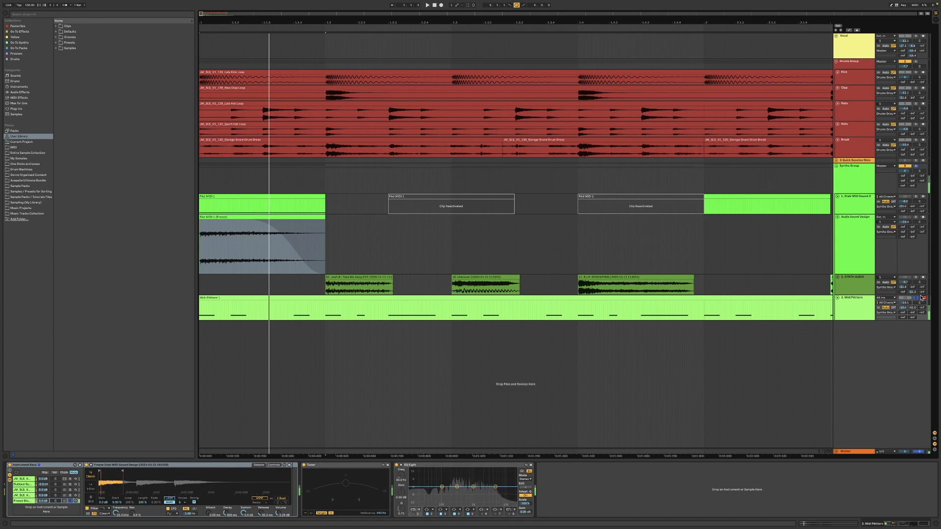
key(space)
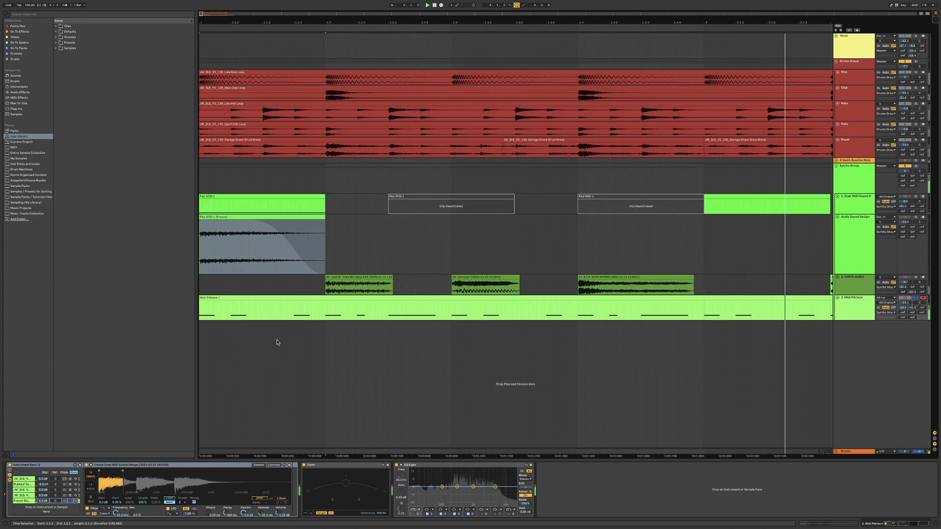
click(856, 307)
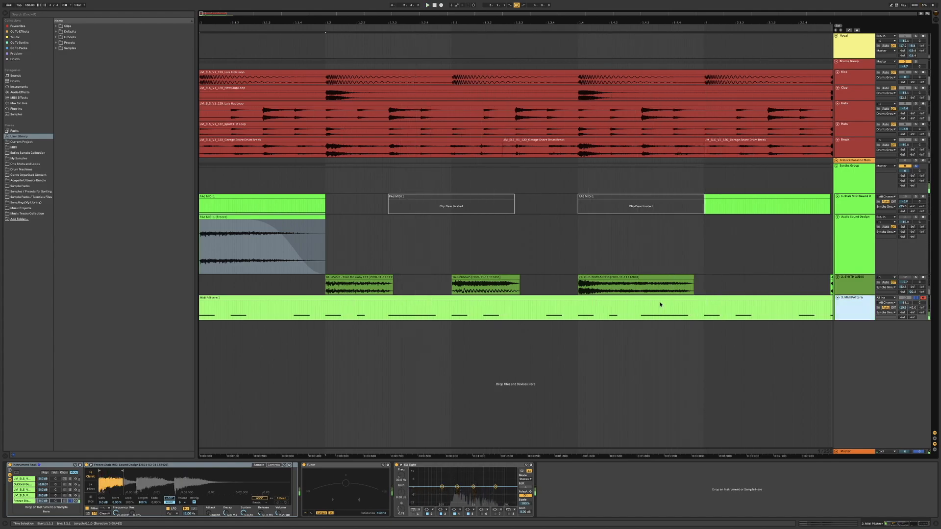
Step: Adjust the envelope sustain of the Freeze Stab MIDI Sound Design sampler and play the stab to check it
click(118, 466)
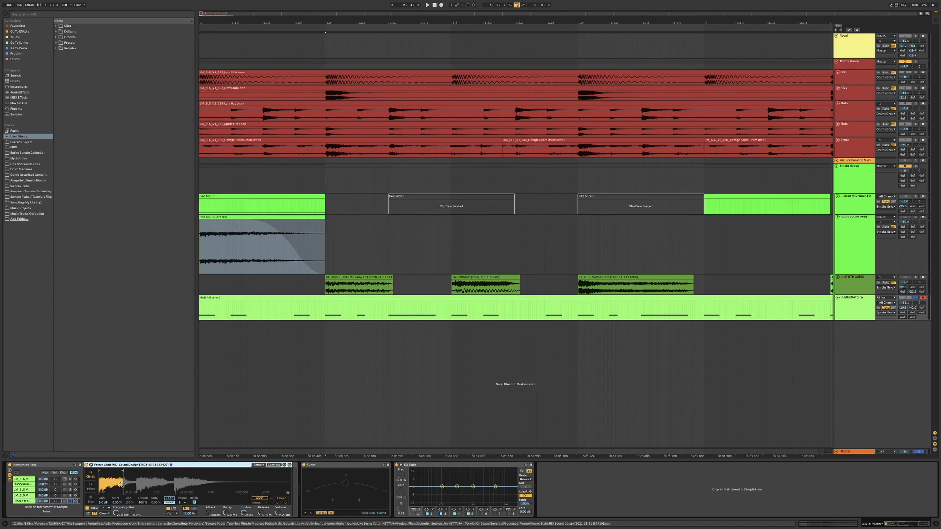
drag(243, 513, 243, 514)
key(space)
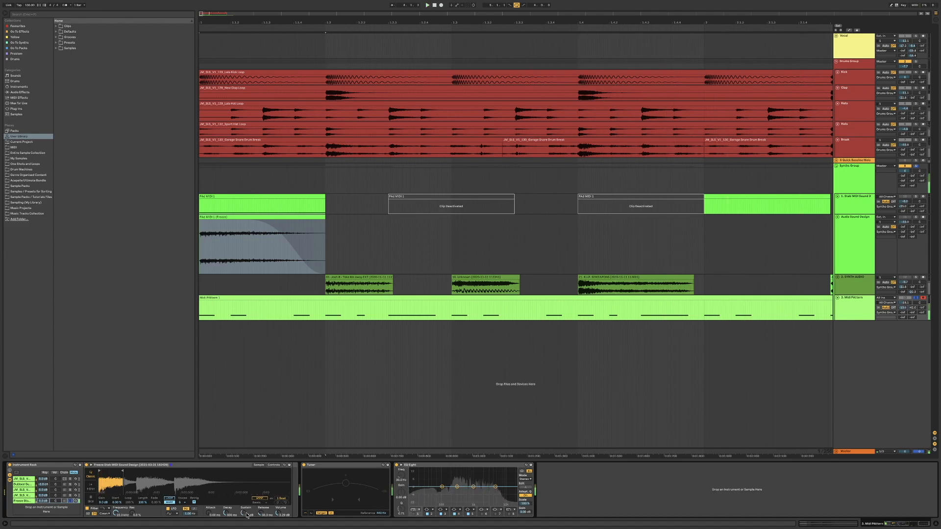
key(space)
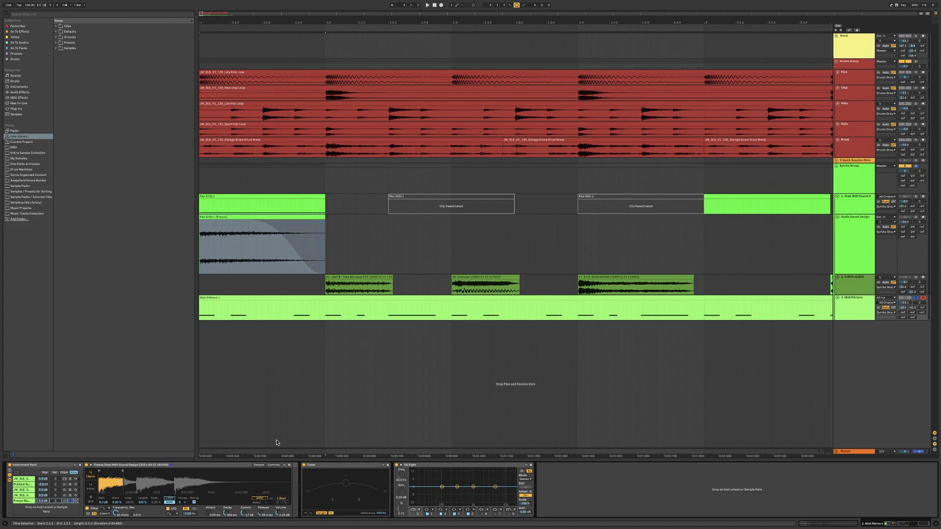
scroll(289, 340, down, 8)
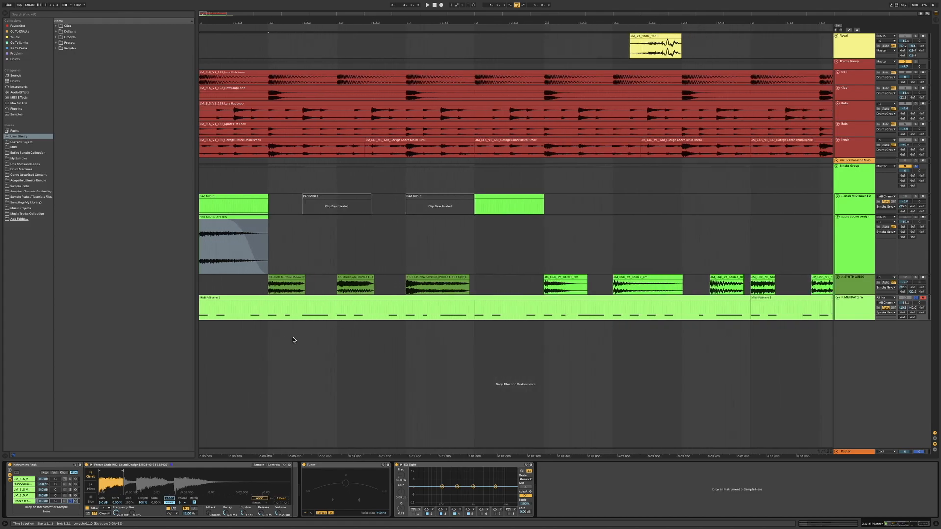
scroll(295, 339, down, 2)
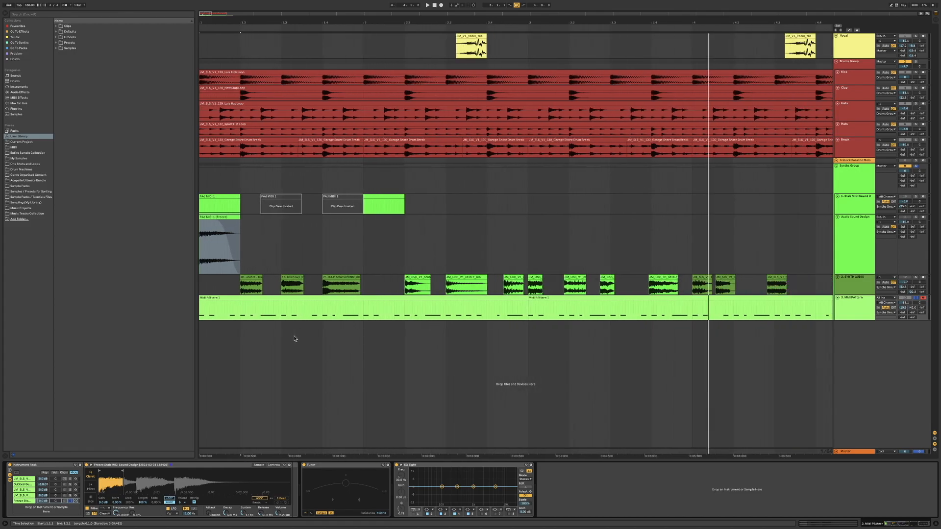